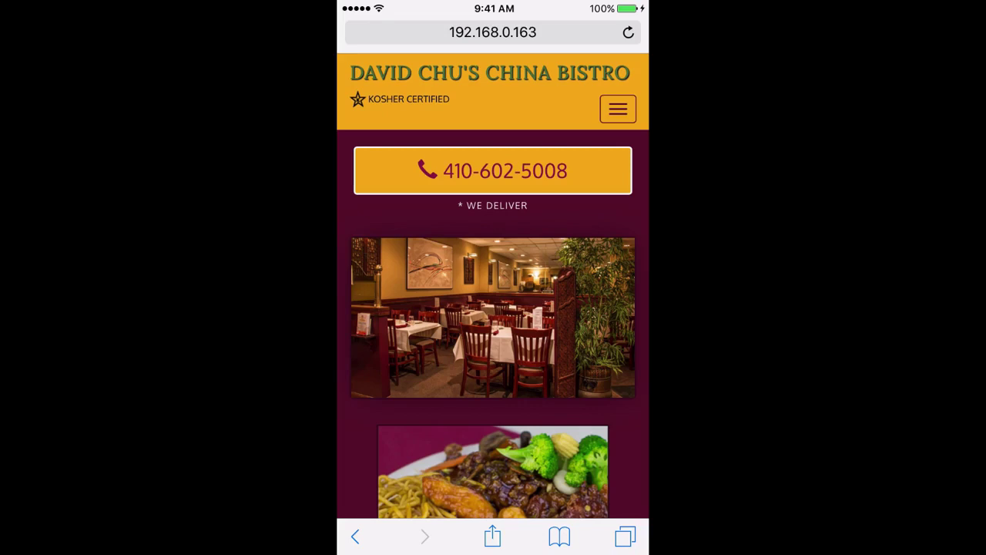
Step: Scroll the restaurant's home page and open the Menu Categories page from the MENU tile
scroll(493, 309, down, 10)
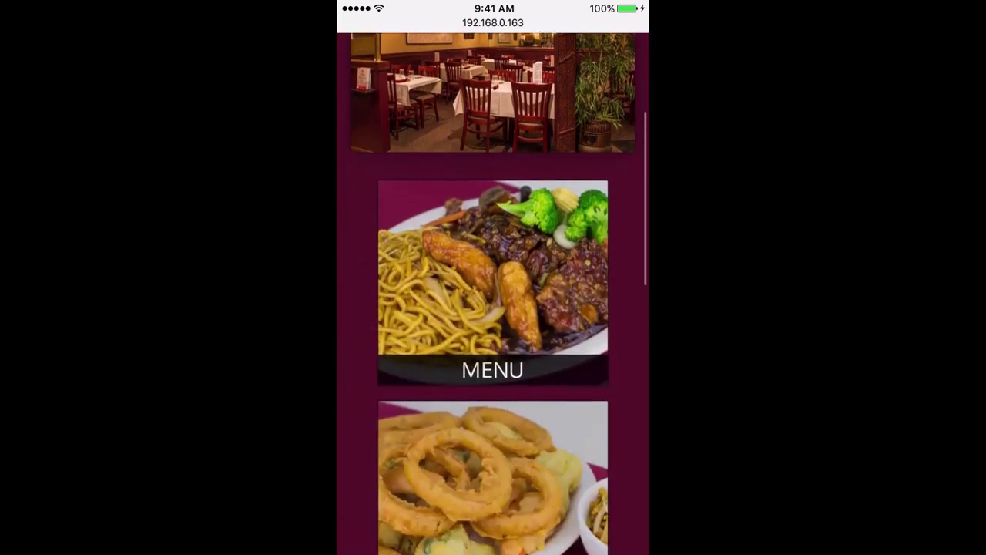
scroll(494, 308, down, 4)
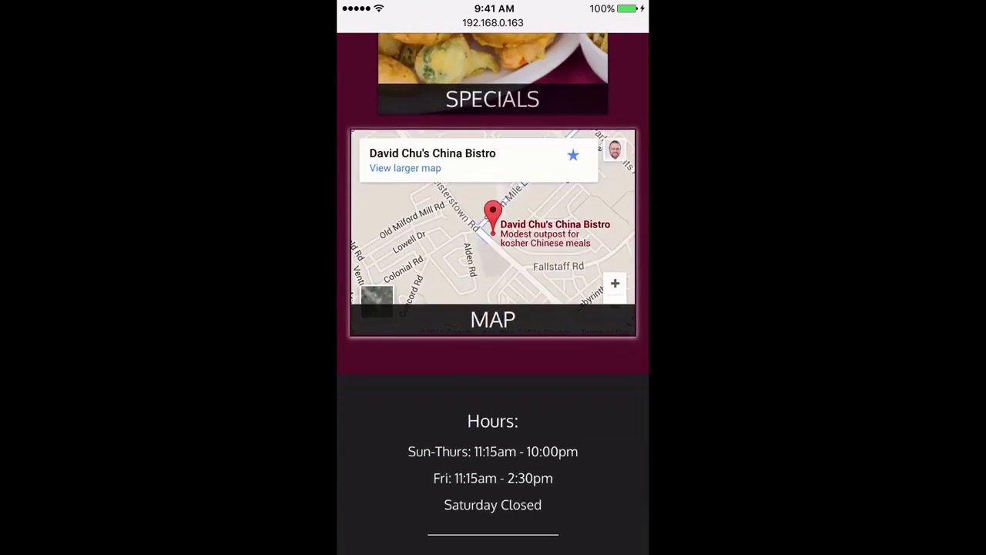
scroll(493, 308, down, 6)
scroll(493, 308, up, 12)
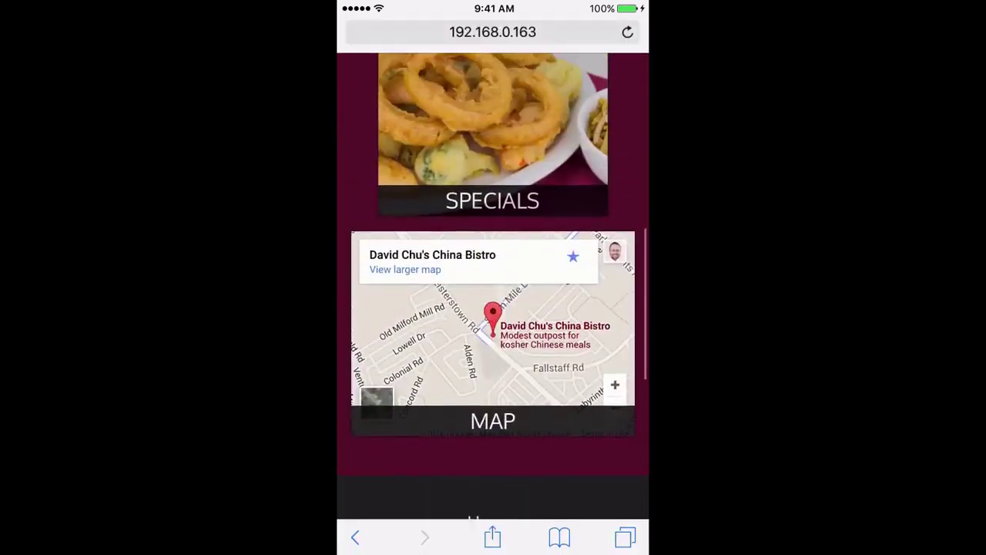
scroll(493, 308, up, 4)
scroll(493, 308, down, 2)
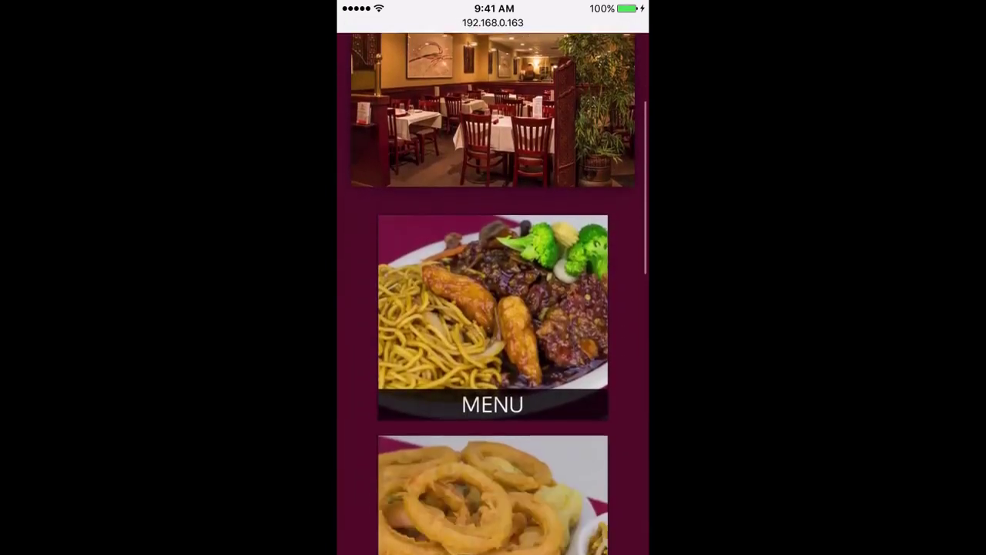
click(493, 308)
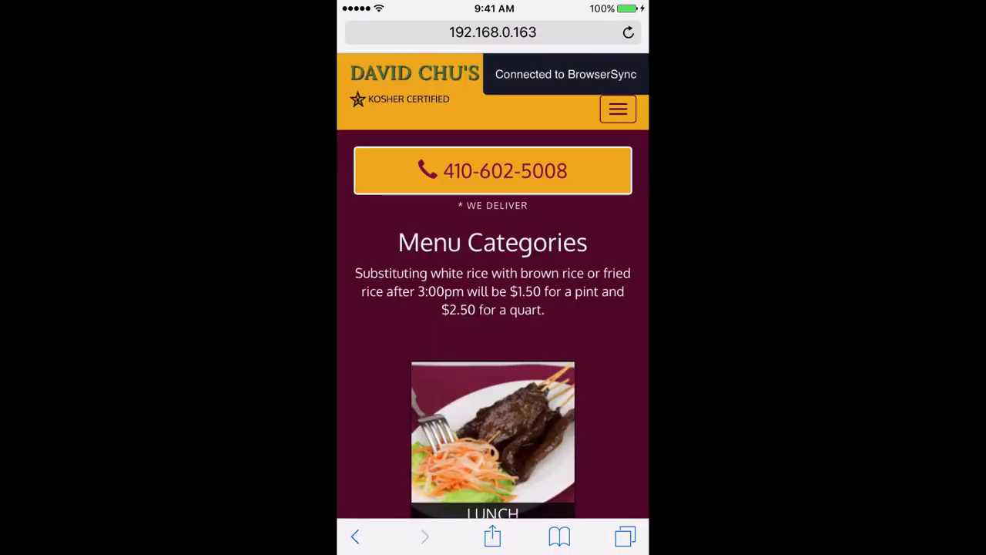
Step: Browse down to the Lunch Menu page and tap the restaurant's phone number
scroll(493, 308, down, 5)
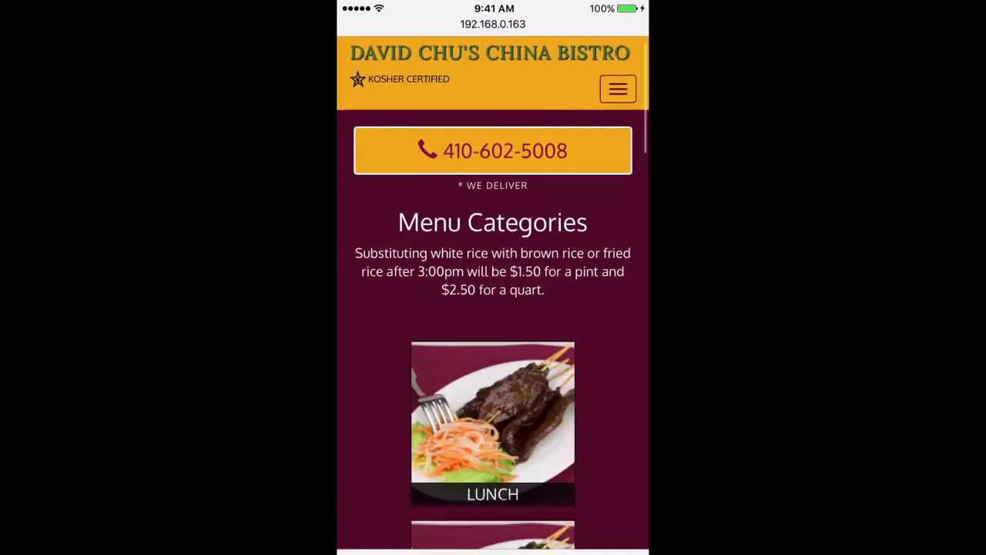
scroll(493, 308, up, 5)
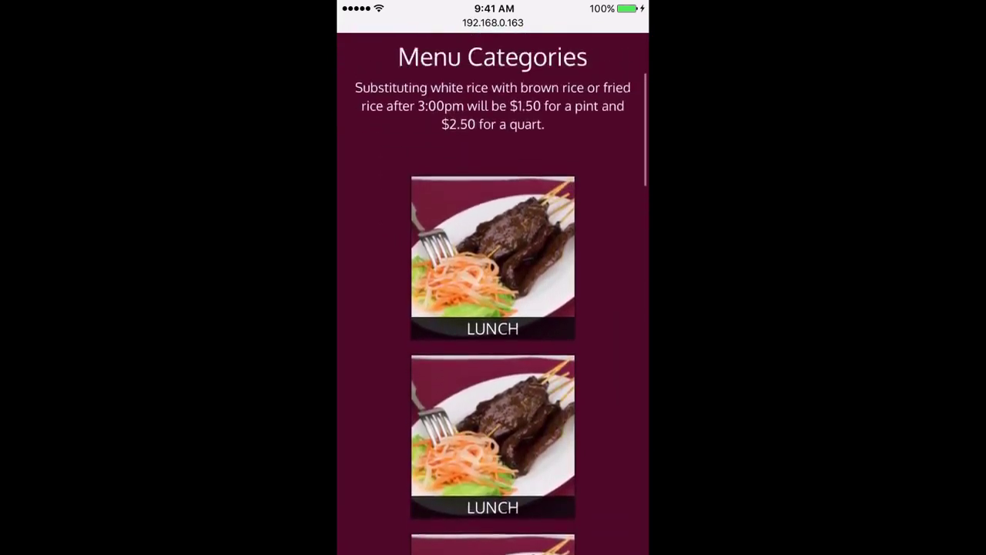
scroll(493, 309, down, 3)
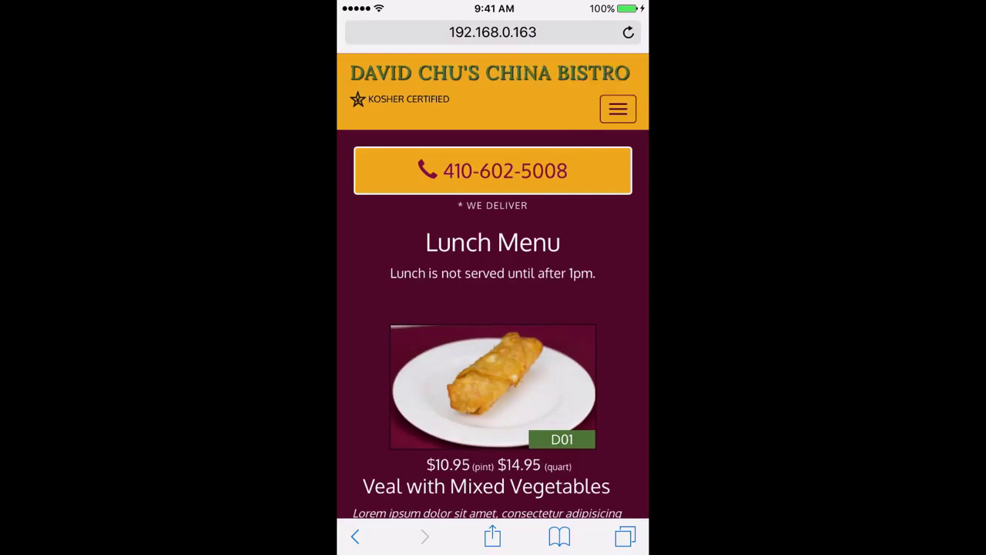
scroll(493, 309, down, 3)
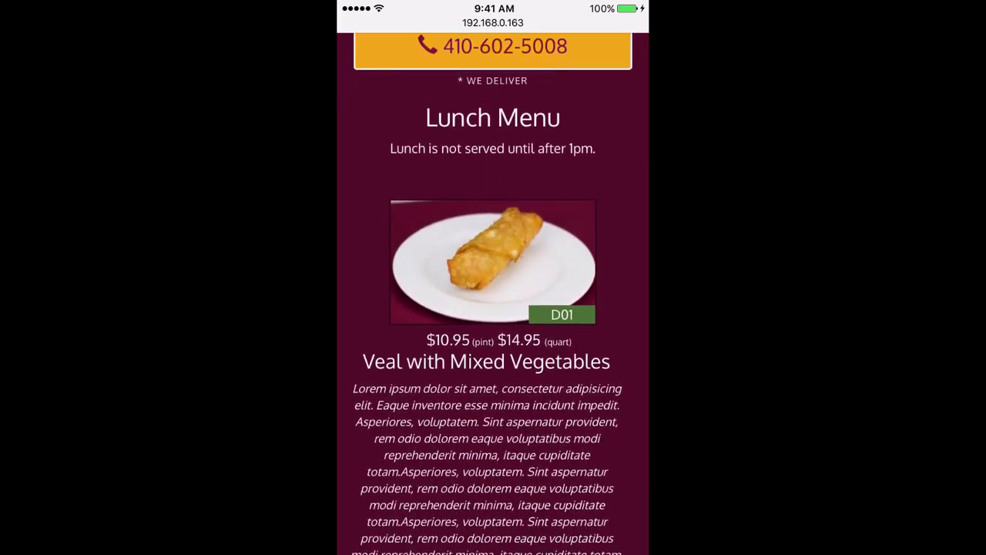
scroll(493, 308, down, 2)
scroll(493, 308, down, 5)
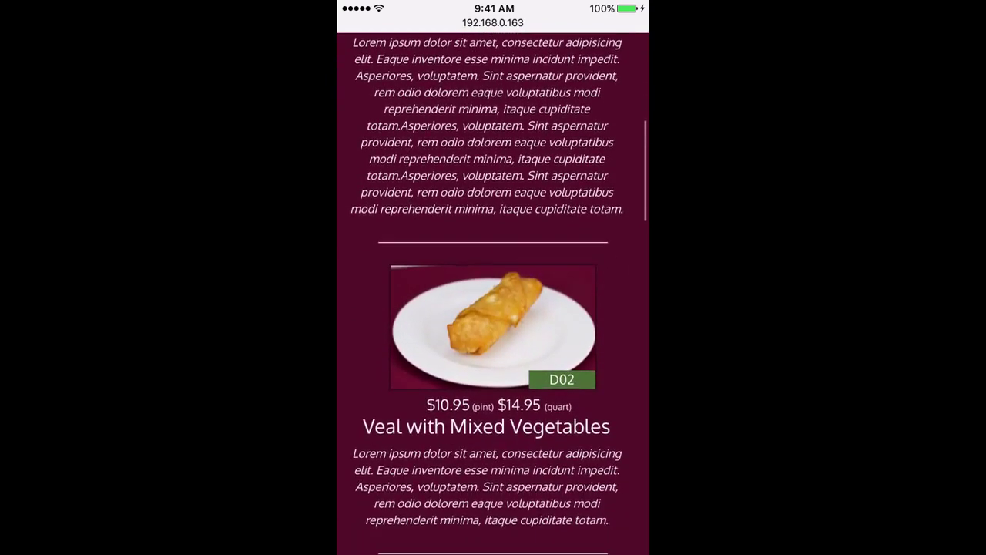
scroll(494, 309, down, 2)
scroll(494, 308, up, 7)
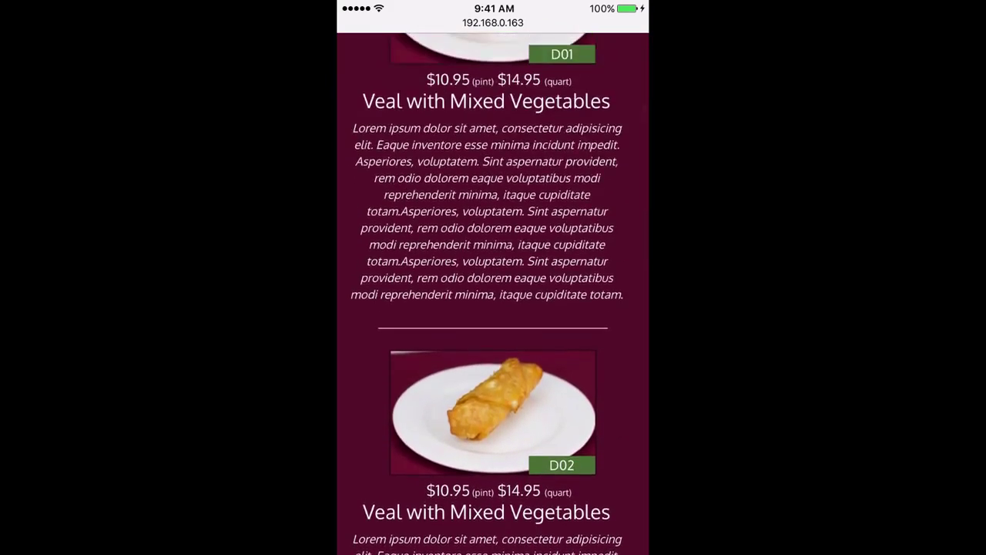
scroll(493, 309, up, 3)
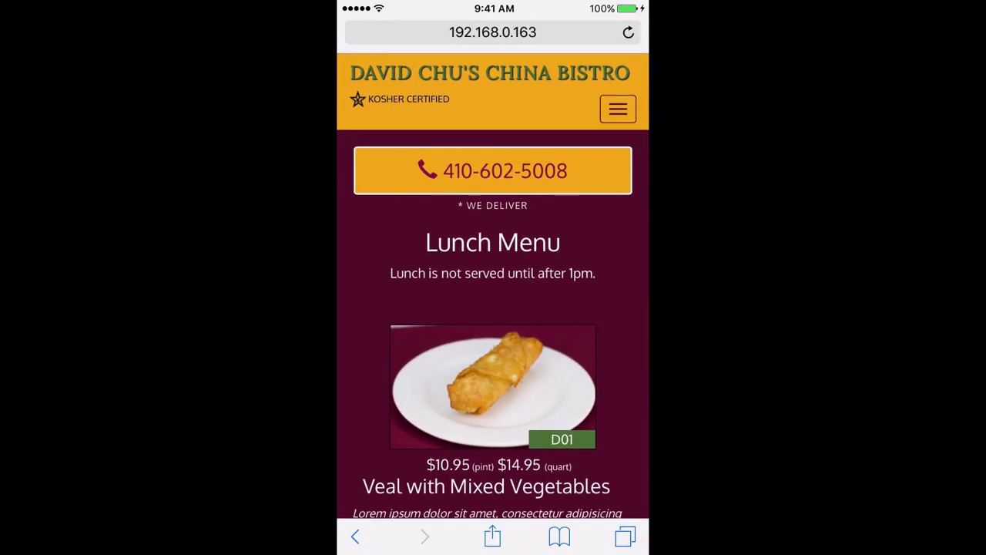
click(493, 170)
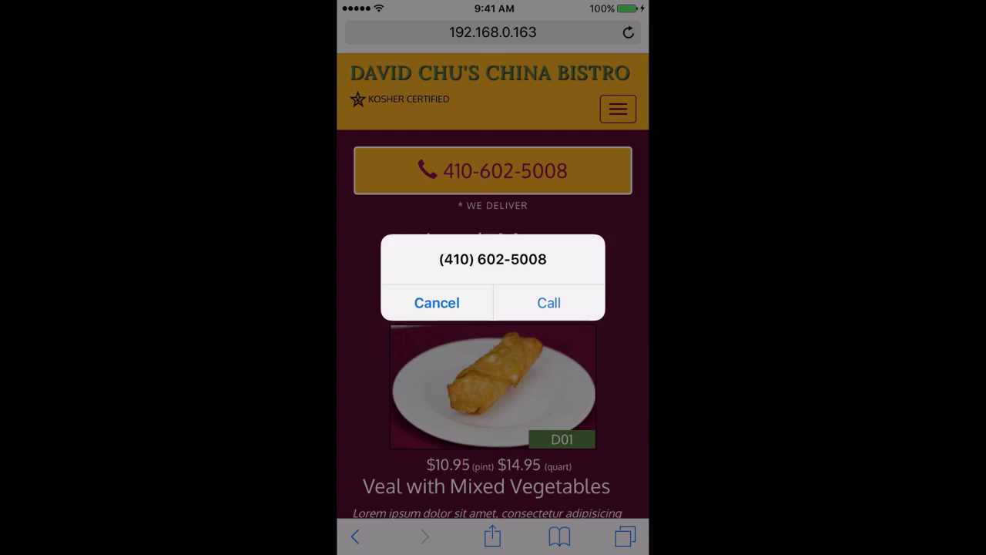
Step: Cancel the call prompt and expand the Lunch Menu page's collapsed navigation
click(437, 303)
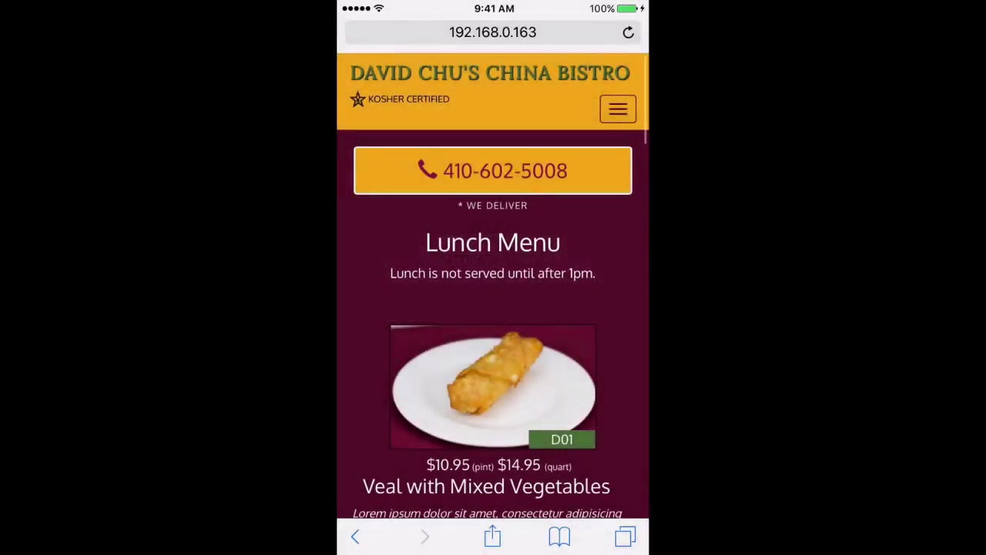
scroll(493, 308, down, 1)
scroll(493, 309, up, 1)
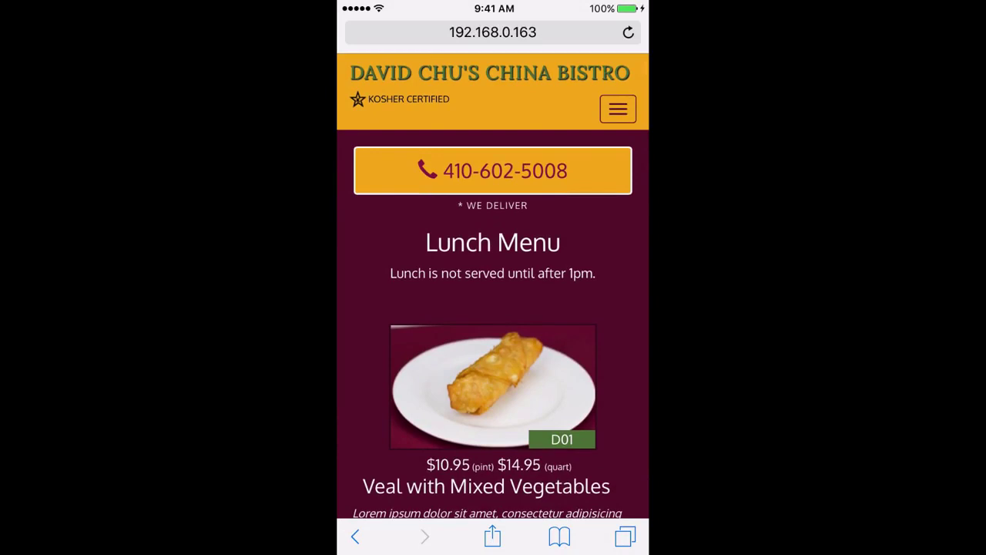
click(618, 109)
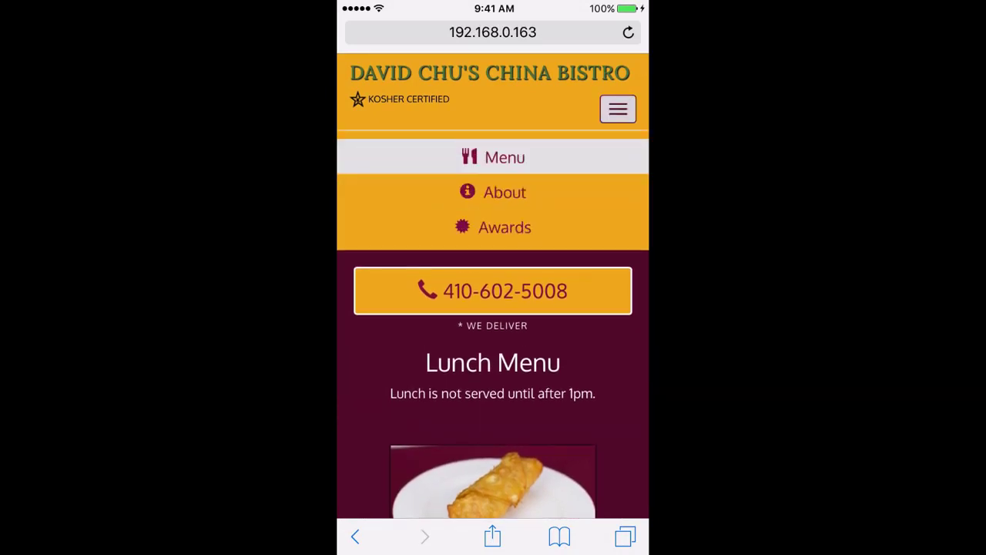
Step: Tap Menu in the navbar, then re-expand the navigation showing Menu, About and Awards
click(504, 157)
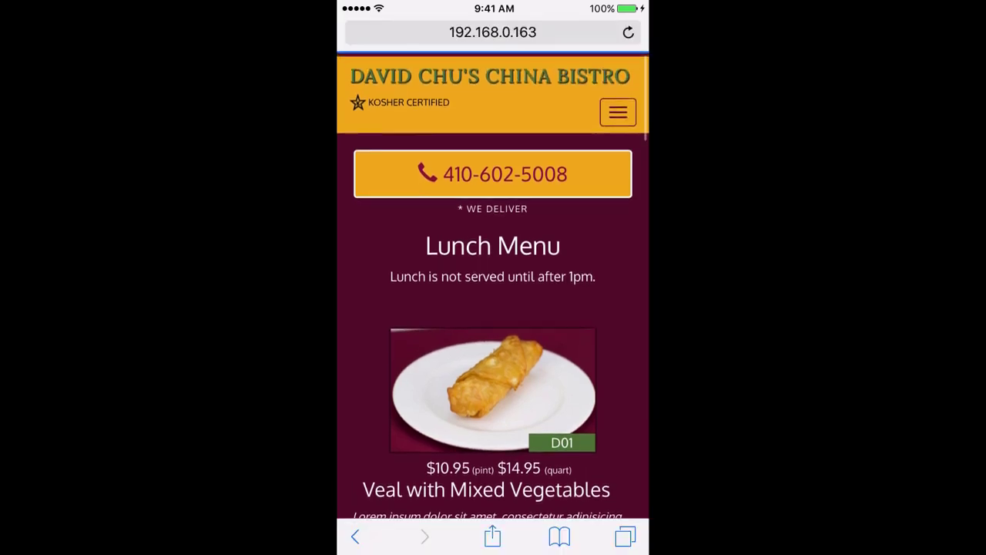
click(618, 108)
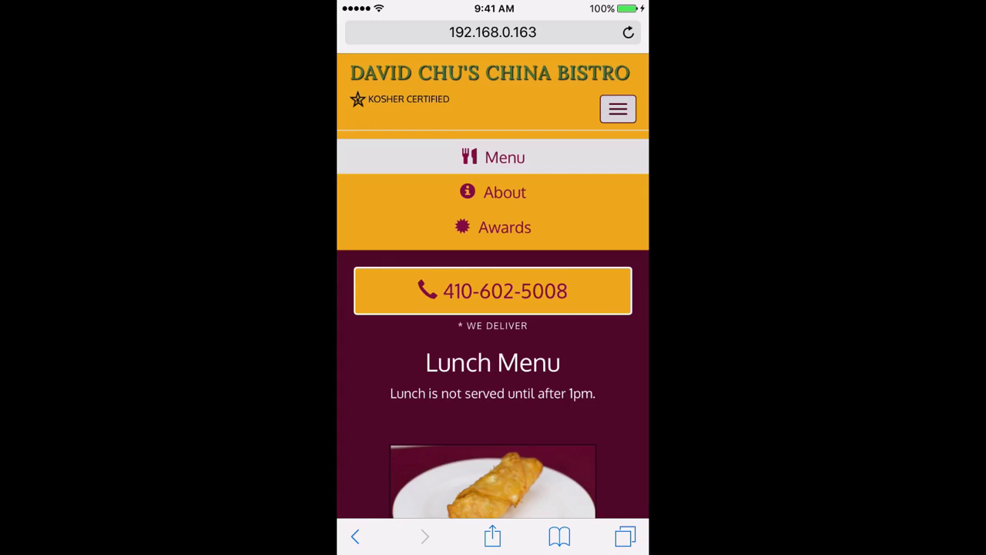
scroll(493, 285, up, 1)
Step: Select the Lunch Menu heading text, then collapse and re-expand the navigation
drag(473, 362, 561, 382)
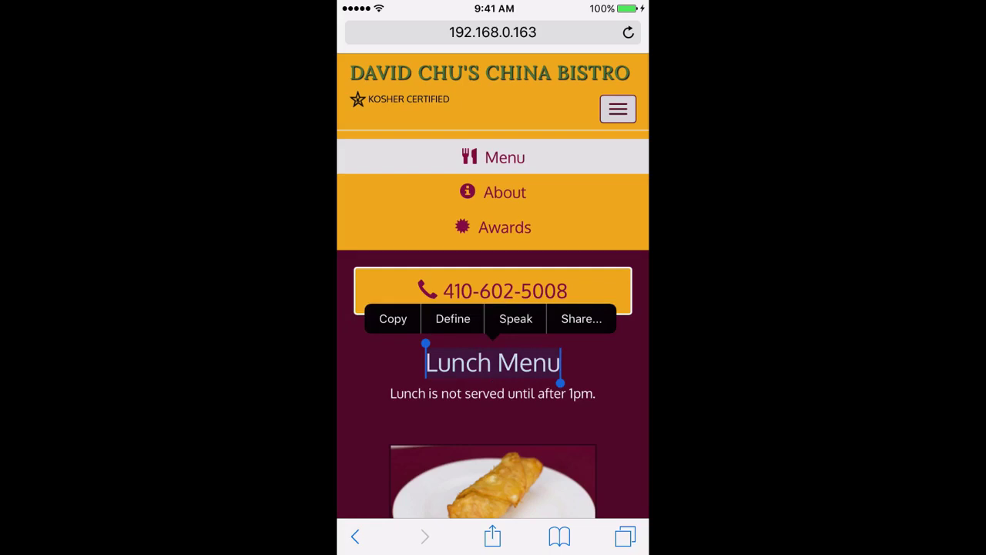
click(493, 416)
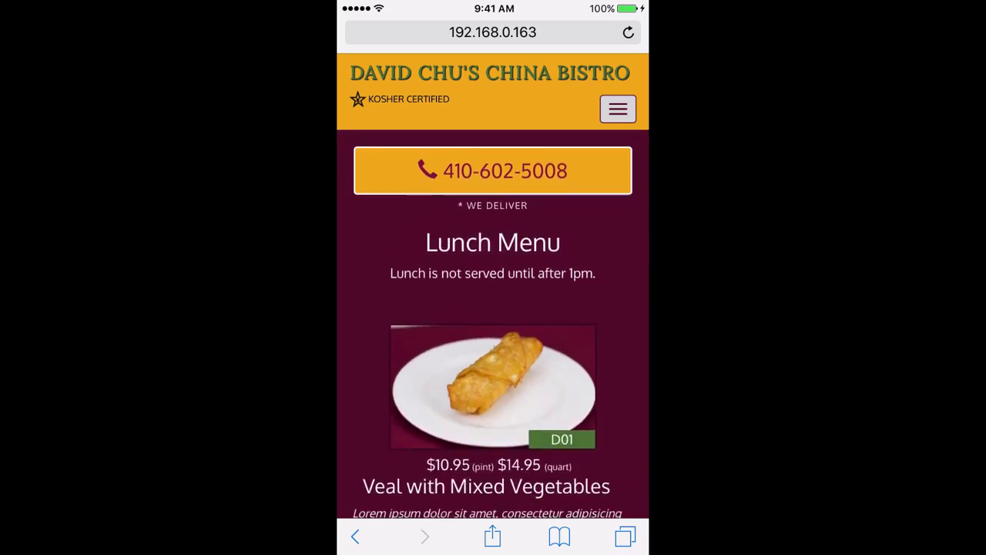
click(618, 108)
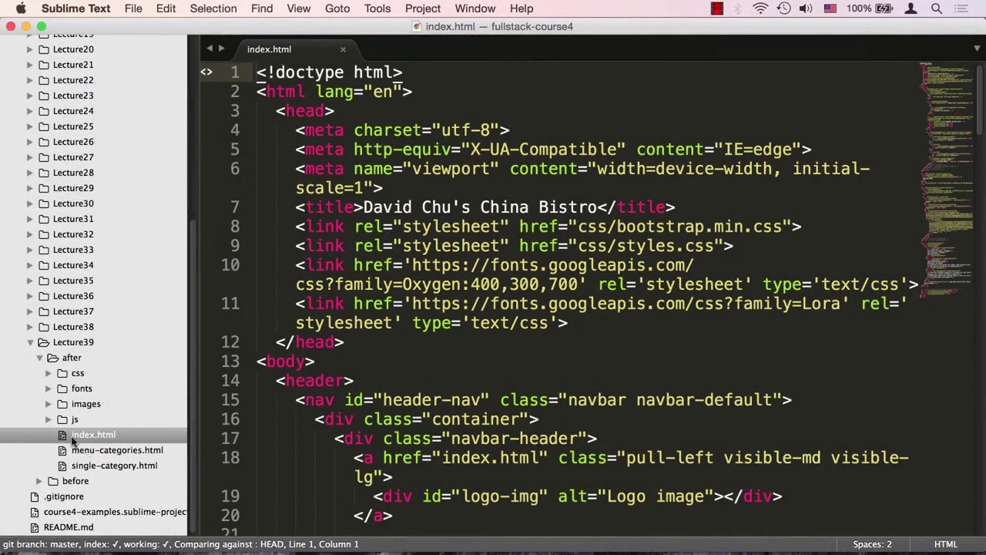
Step: Scroll index.html down to the navbar's Menu link line
click(373, 304)
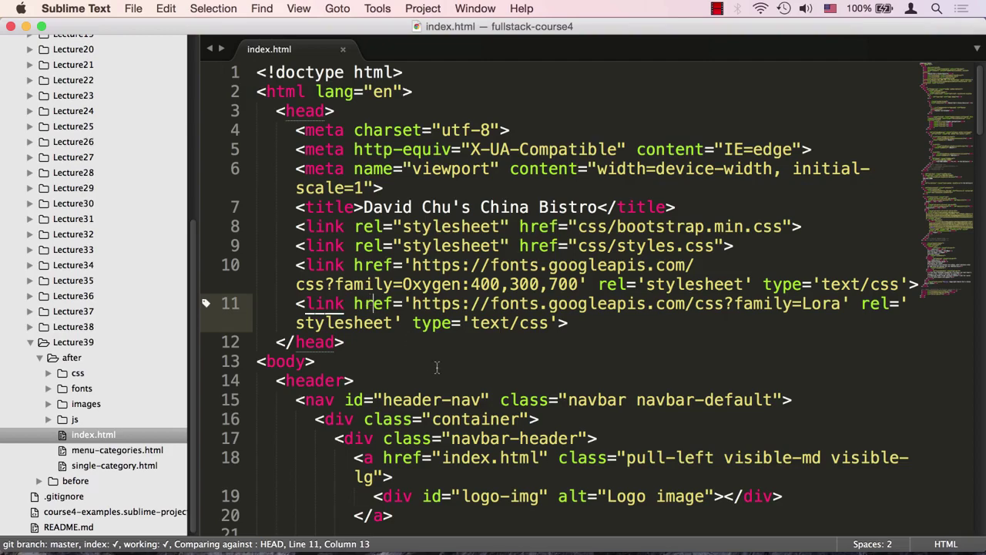
scroll(436, 367, down, 3)
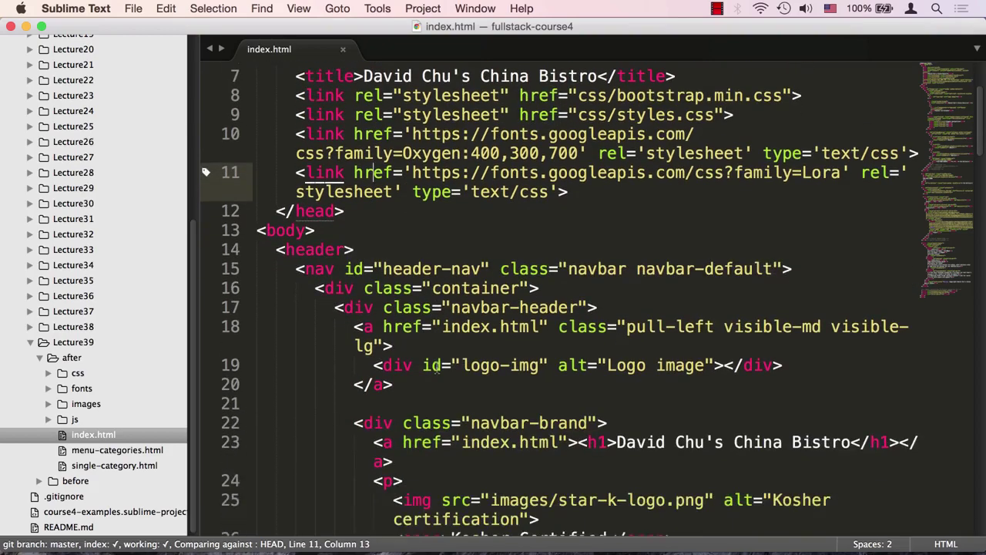
scroll(437, 368, down, 4)
scroll(437, 368, down, 10)
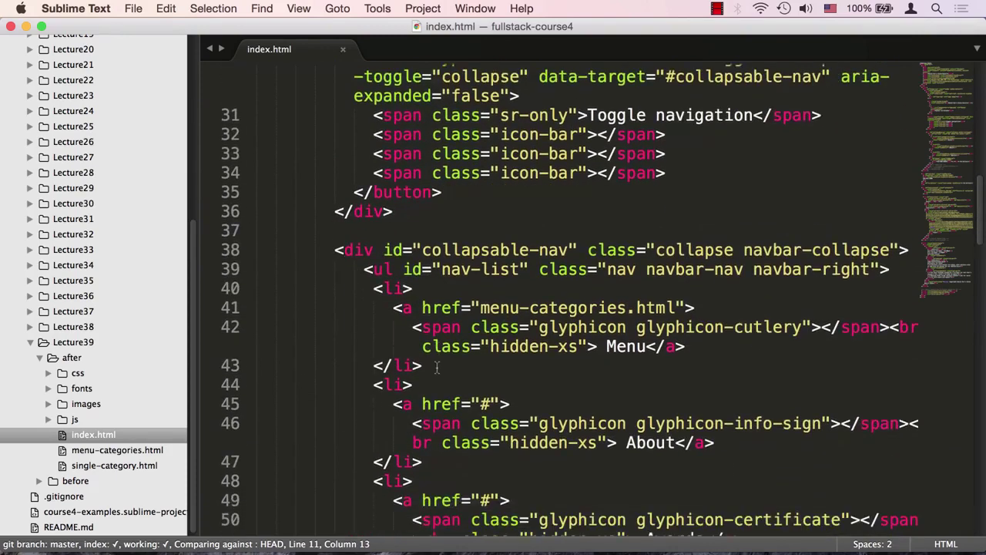
scroll(436, 367, down, 1)
click(699, 326)
drag(699, 326, 413, 307)
click(413, 306)
Step: Insert the prepared Home list item on a new line above the Menu list item
drag(374, 268, 424, 348)
click(383, 254)
click(376, 268)
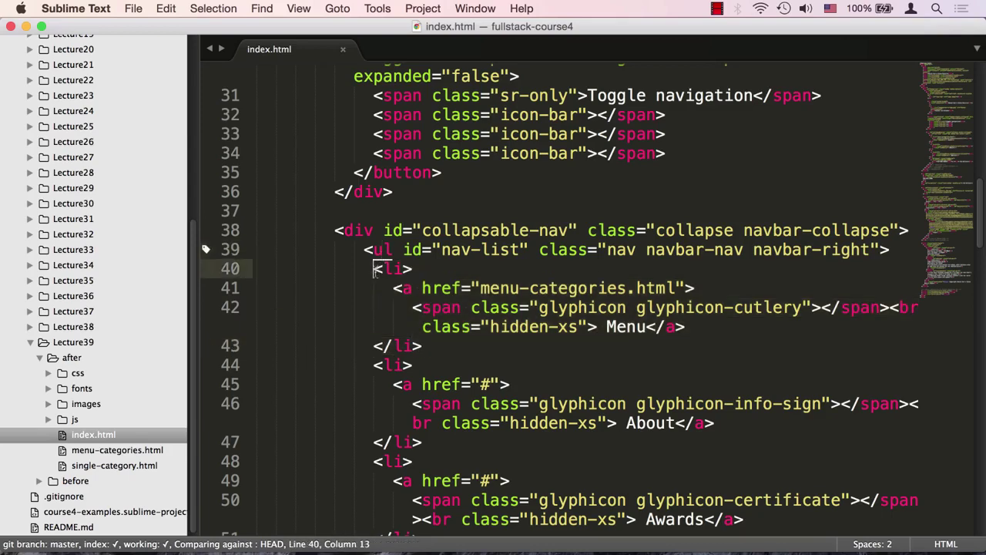
key(Return)
key(Up)
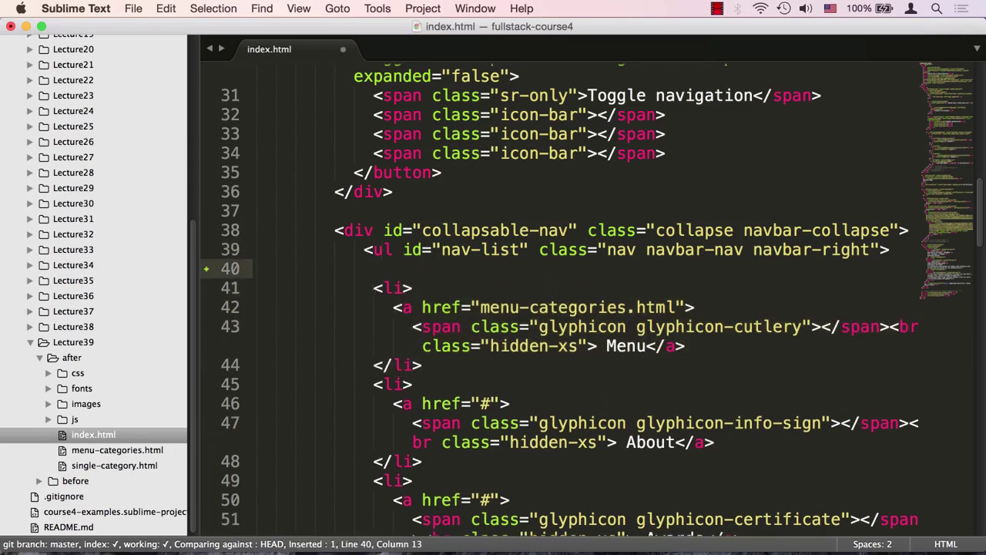
text(<li class="visible-xs active">               <a href="index.html">                 <span class="glyphicon glyphicon-home"></span> Home</a>             </li>)
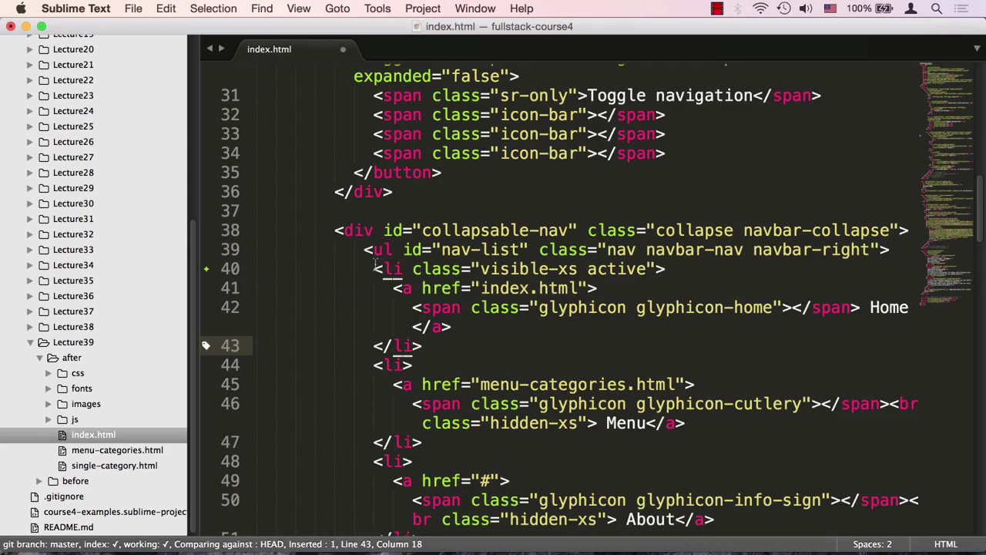
Step: Check the Home item's visible-xs active classes, index.html link, glyphicon-home icon and text, then save
click(510, 268)
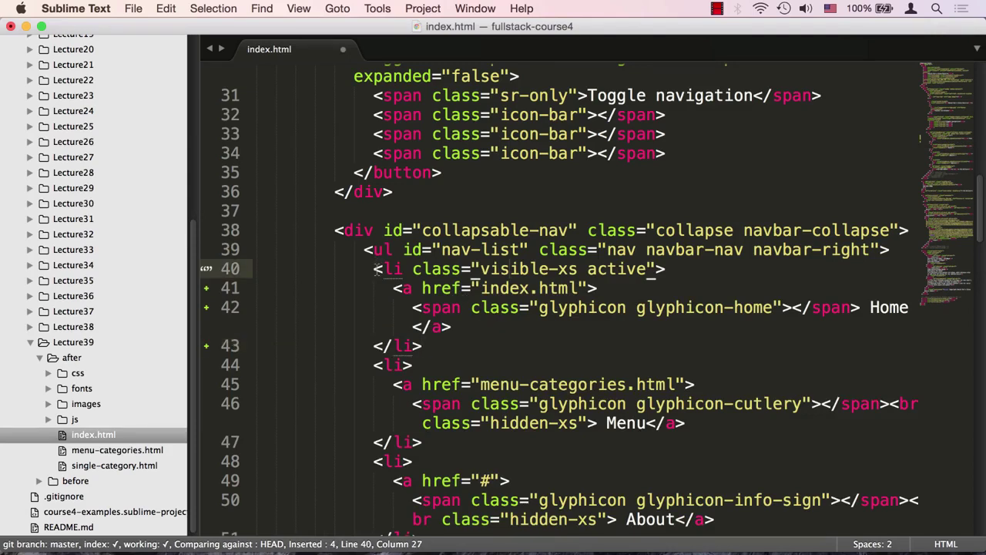
drag(377, 269, 500, 269)
click(518, 269)
drag(578, 269, 480, 269)
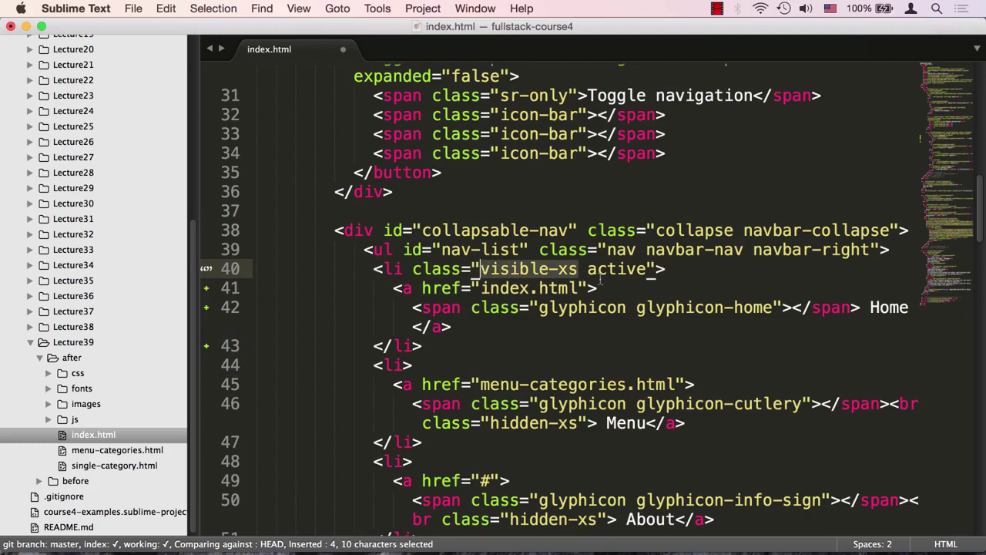
drag(646, 269, 588, 269)
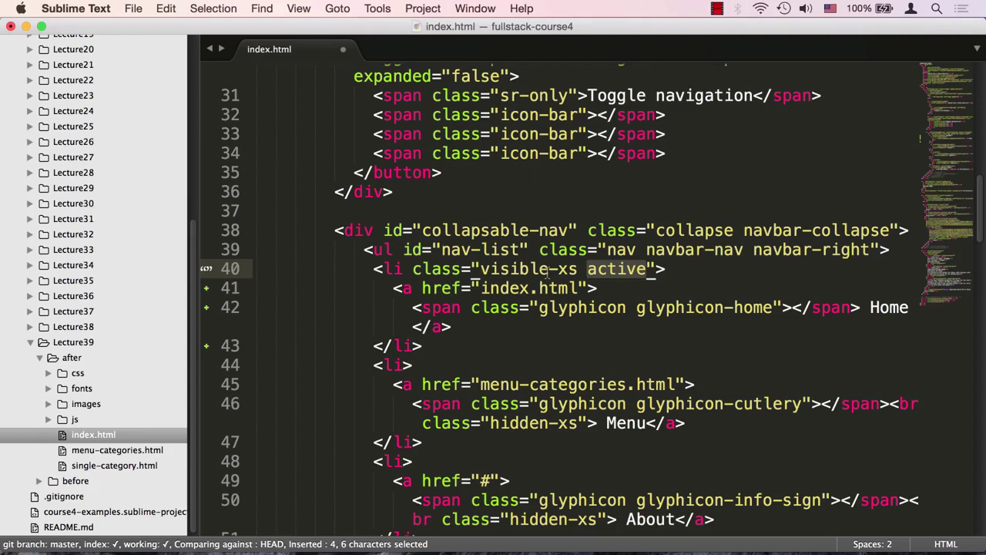
drag(581, 288, 491, 287)
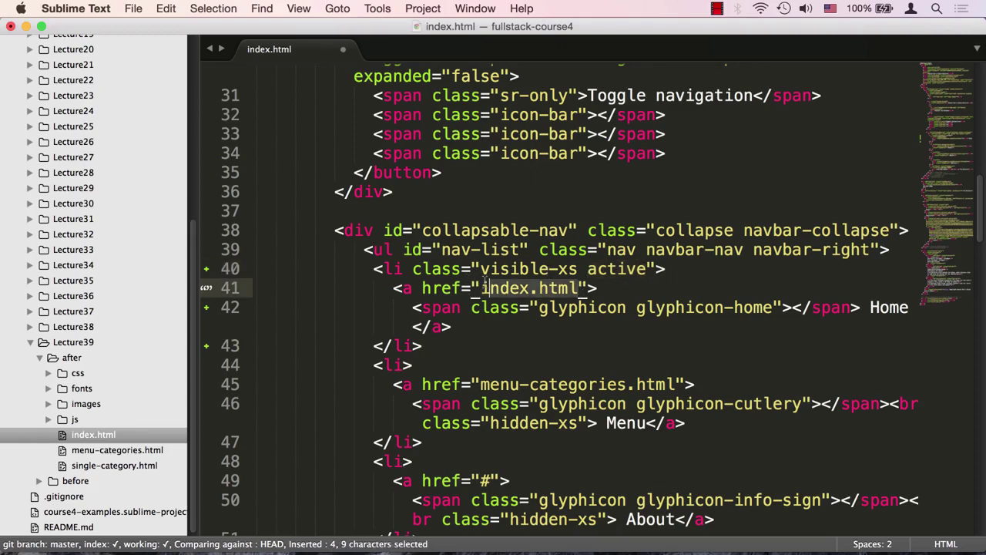
click(598, 320)
drag(539, 308, 772, 309)
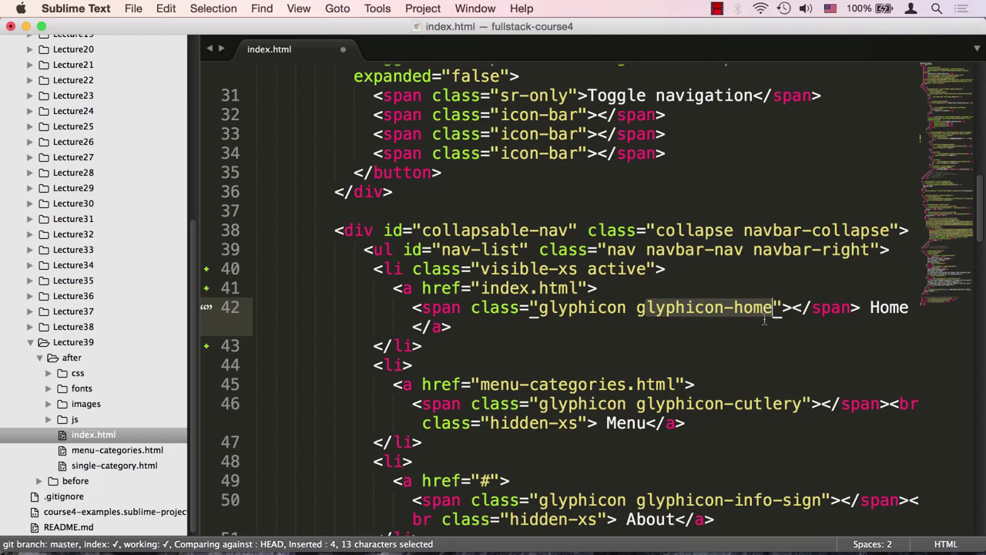
drag(886, 302, 909, 307)
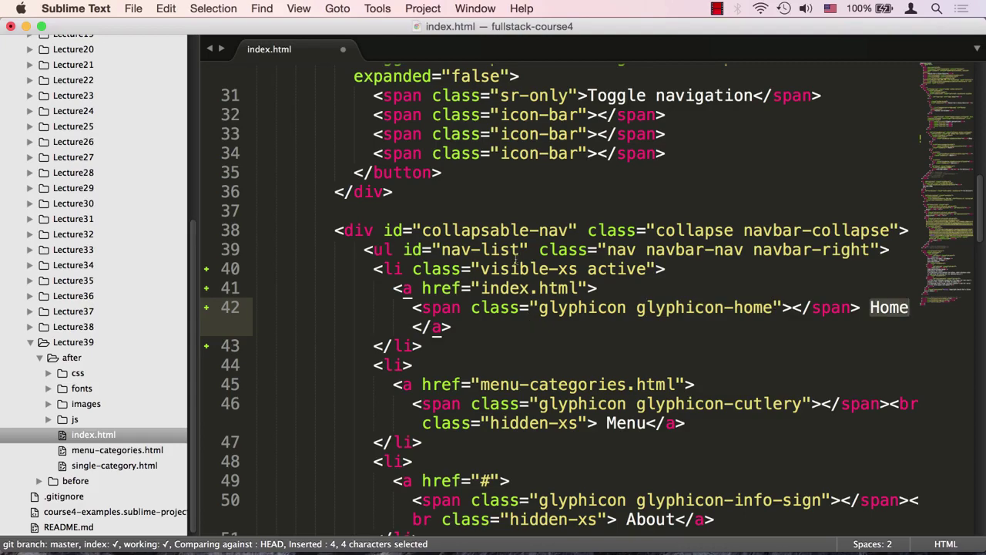
key(super+s)
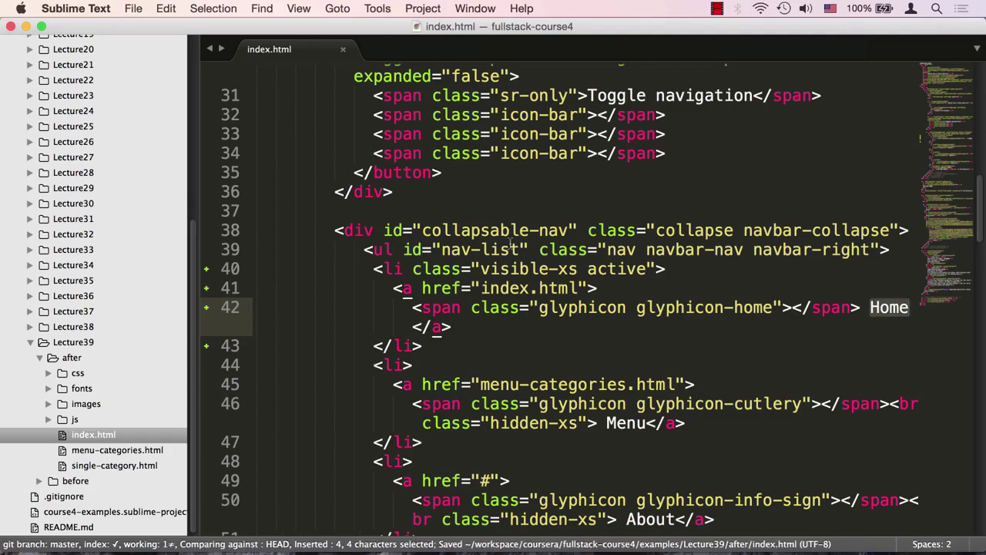
key(ctrl+Right)
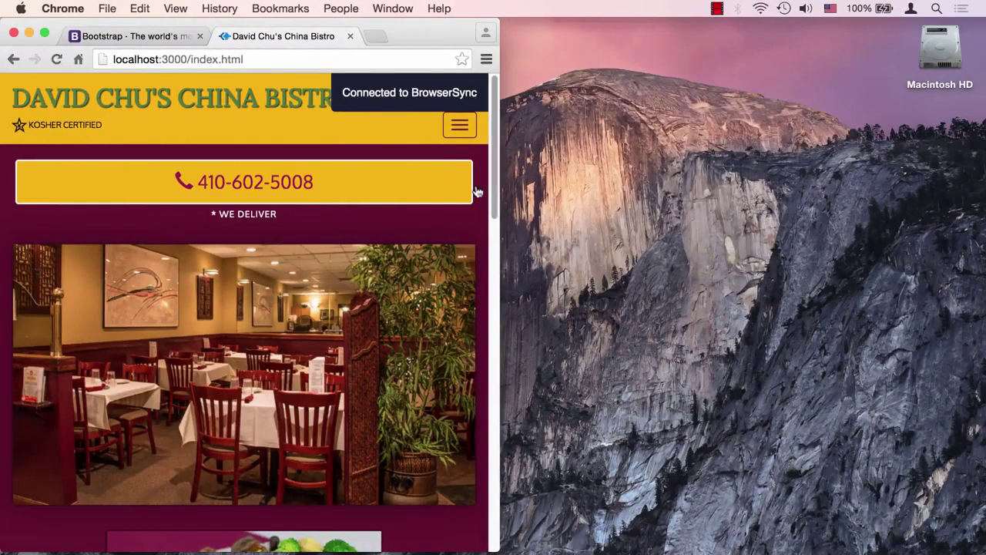
Step: Confirm Home appears in index's mobile menu but is missing on menu-categories.html
click(458, 126)
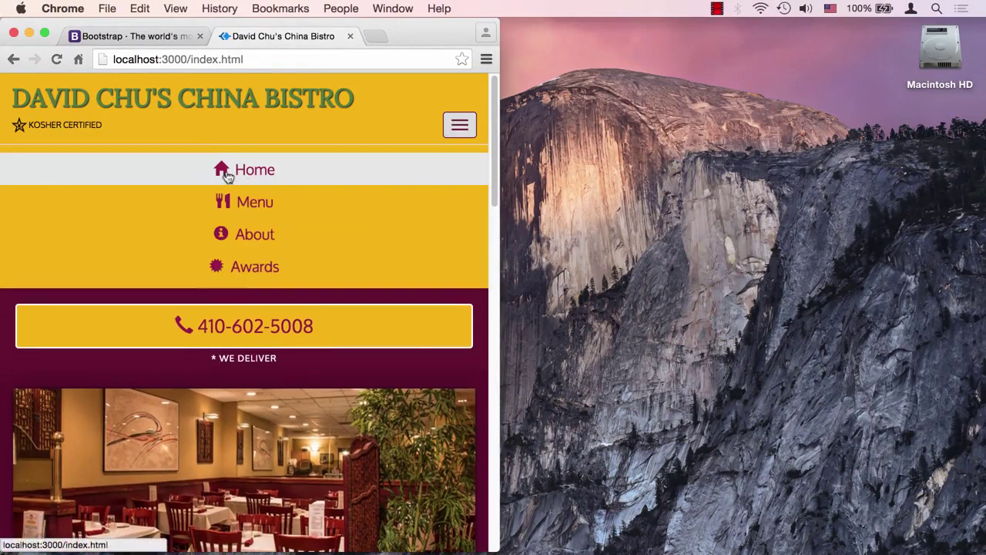
click(259, 203)
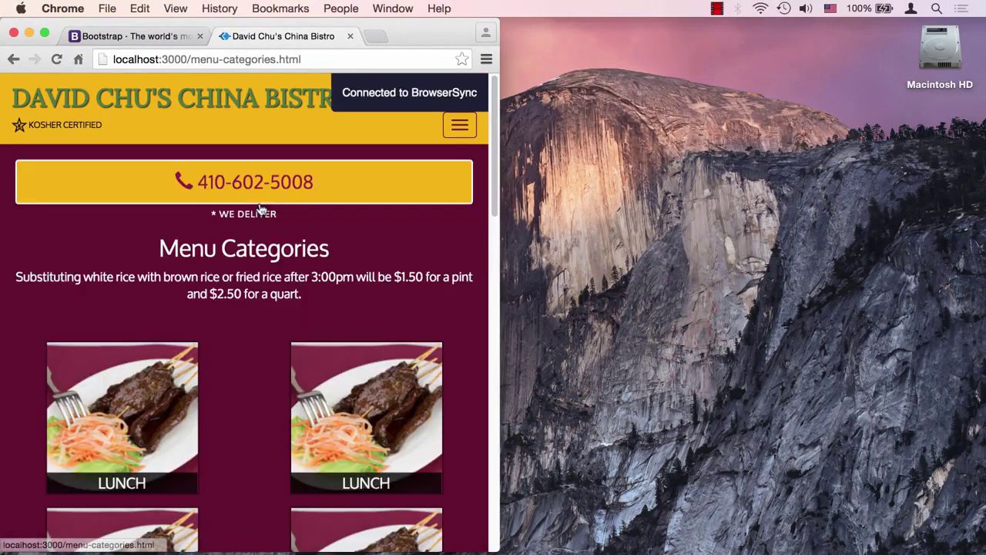
click(459, 125)
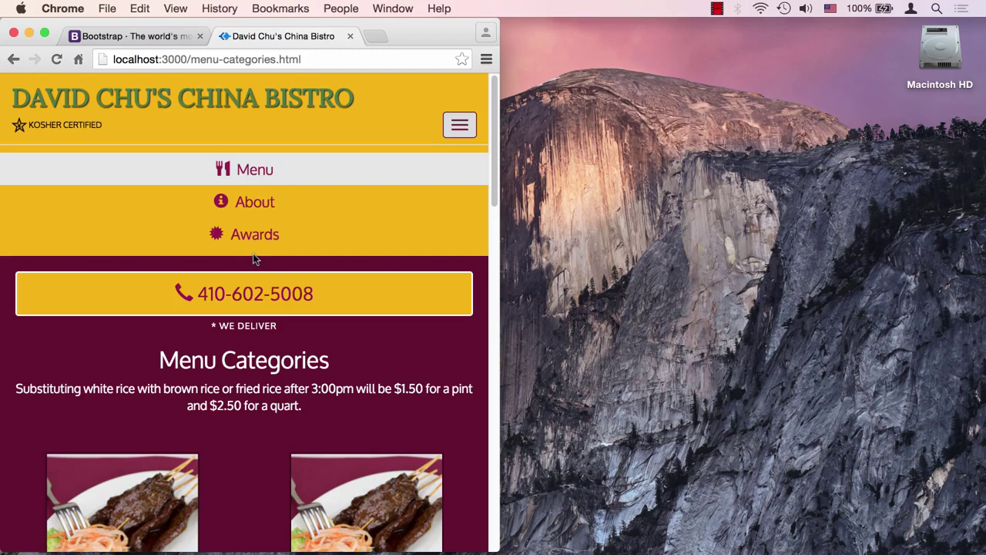
key(super+Tab)
click(494, 340)
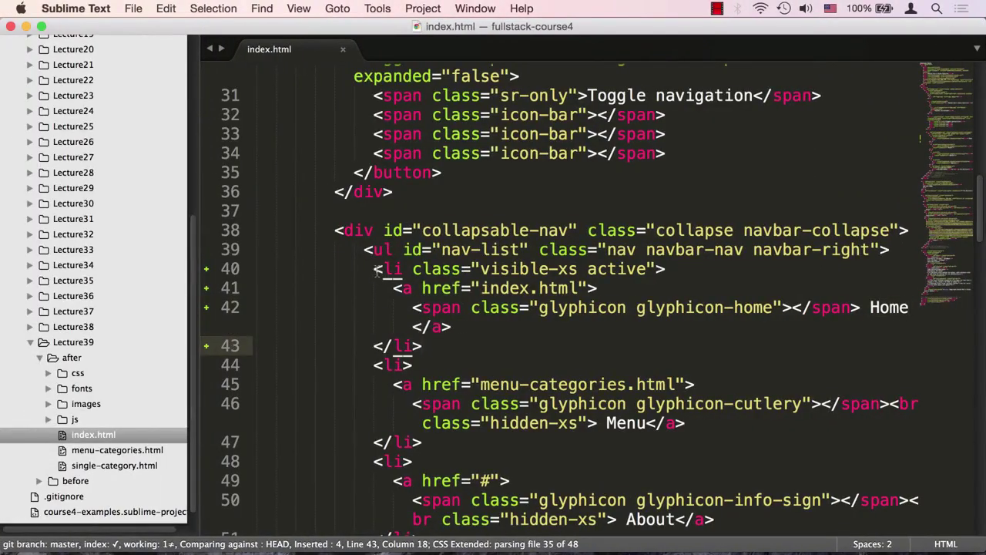
Step: Copy the four-line Home list item from index.html and open menu-categories.html
drag(377, 269, 451, 344)
key(super+c)
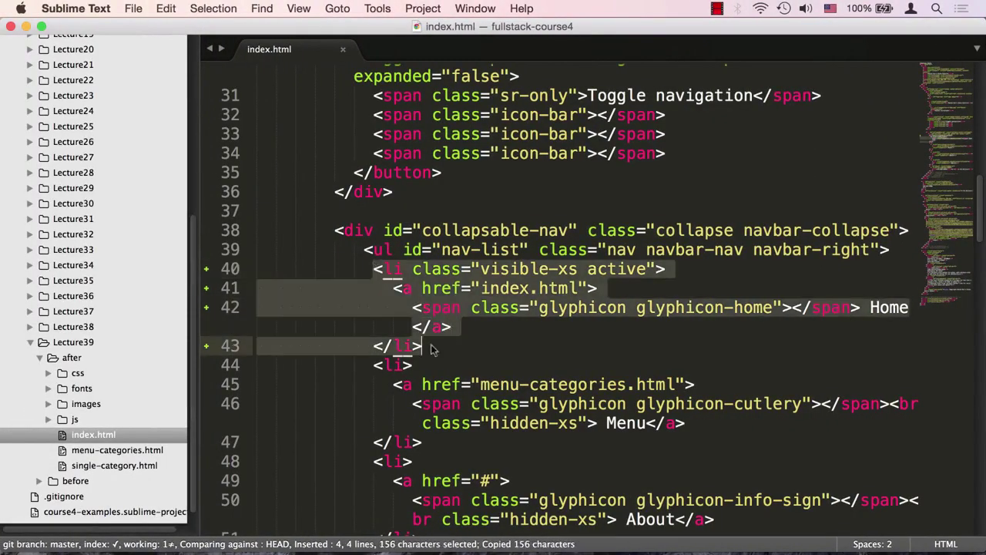
click(135, 452)
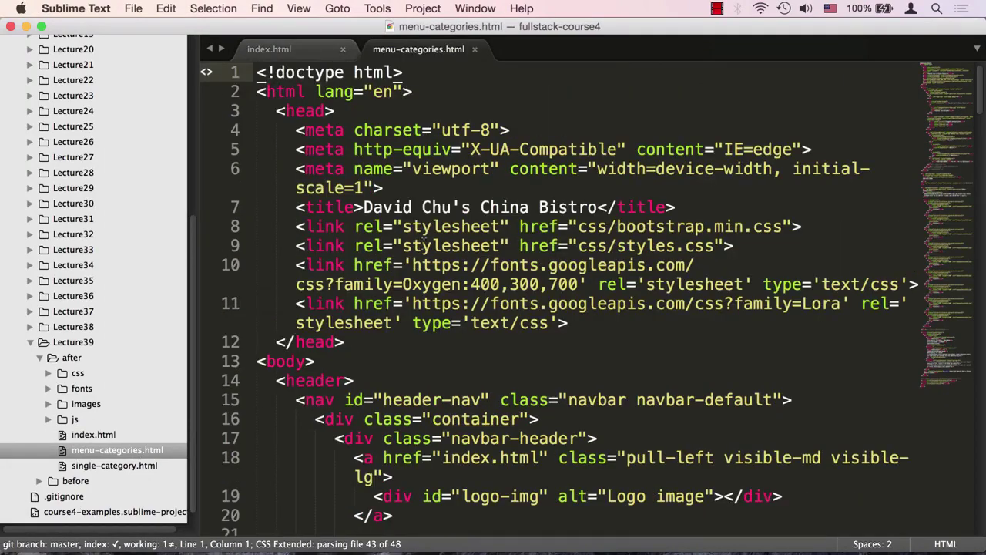
scroll(436, 266, down, 10)
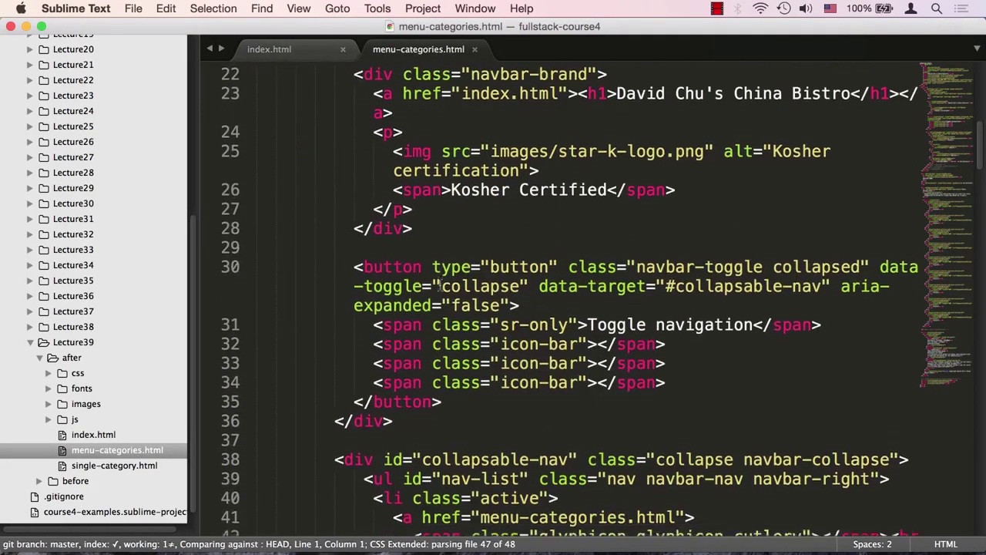
scroll(439, 286, down, 5)
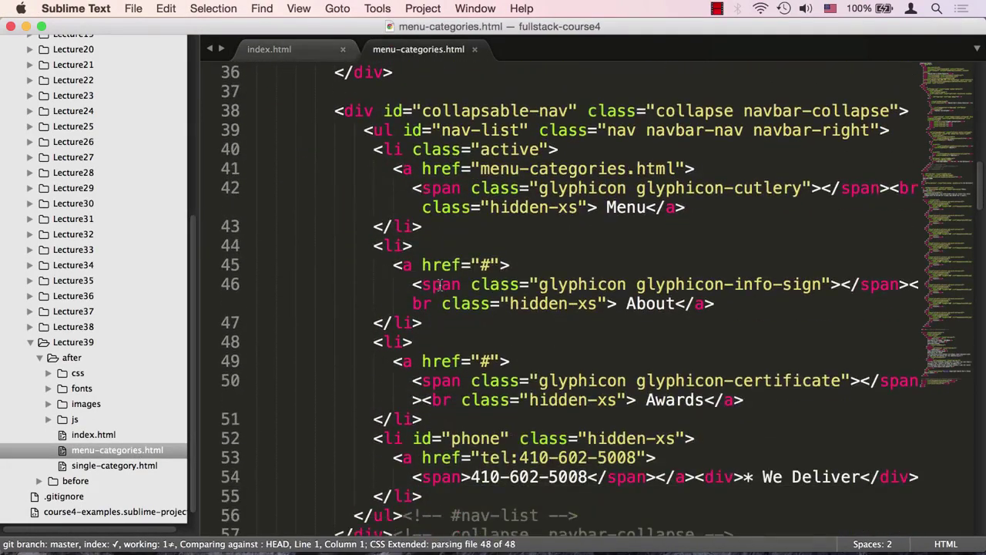
Step: Paste the Home item above Menu, remove its 'active' class, and save menu-categories.html
click(366, 189)
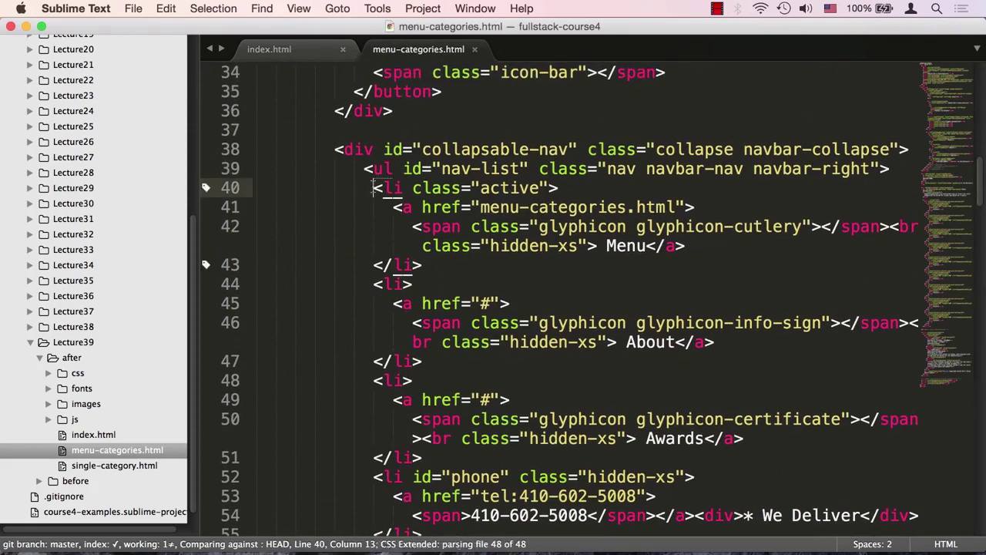
key(Return)
key(Up)
key(cmd+v)
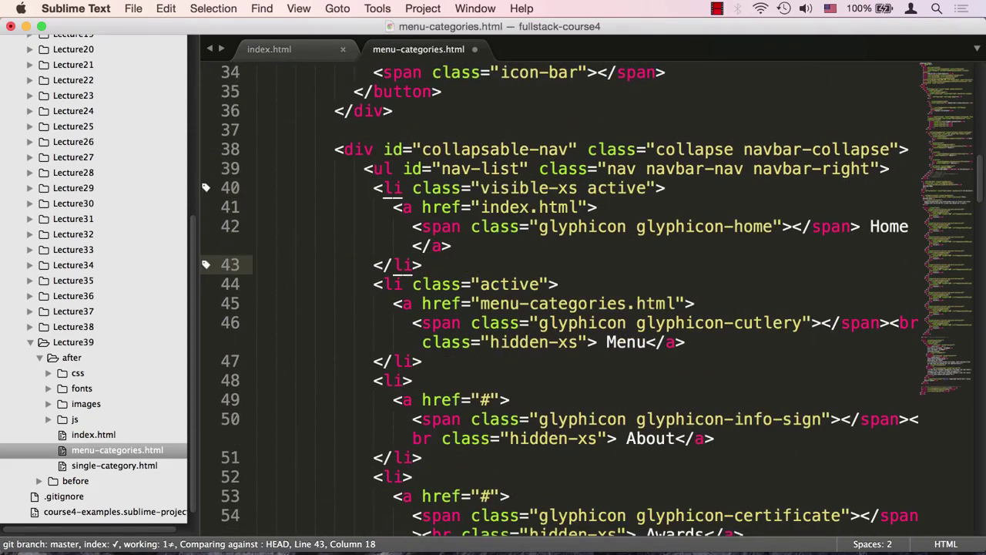
double_click(607, 187)
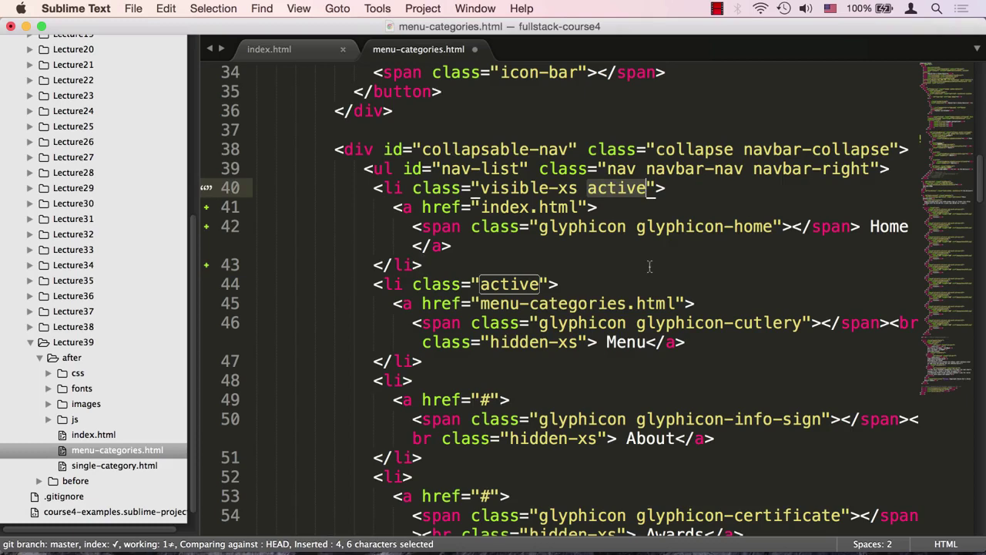
key(BackSpace)
key(BackSpace)
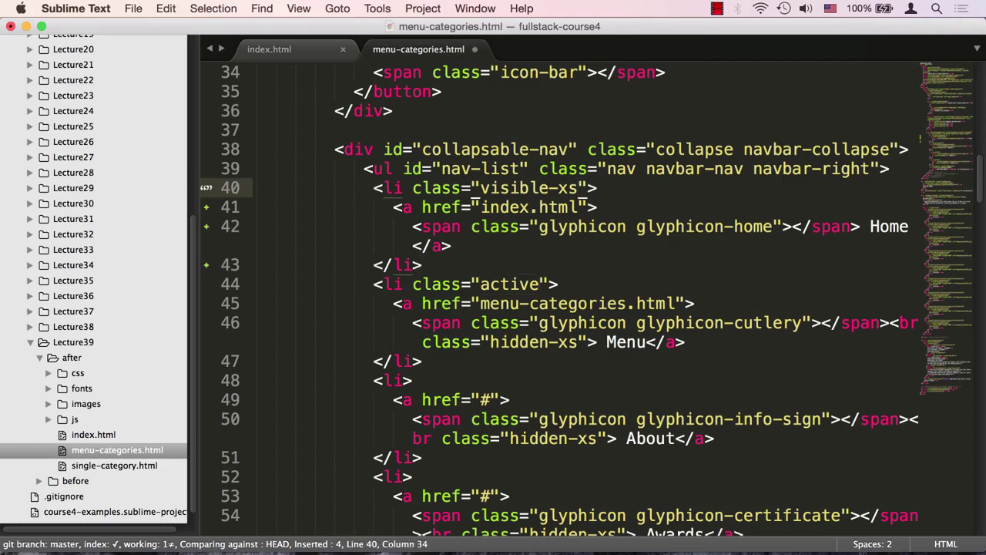
key(super+s)
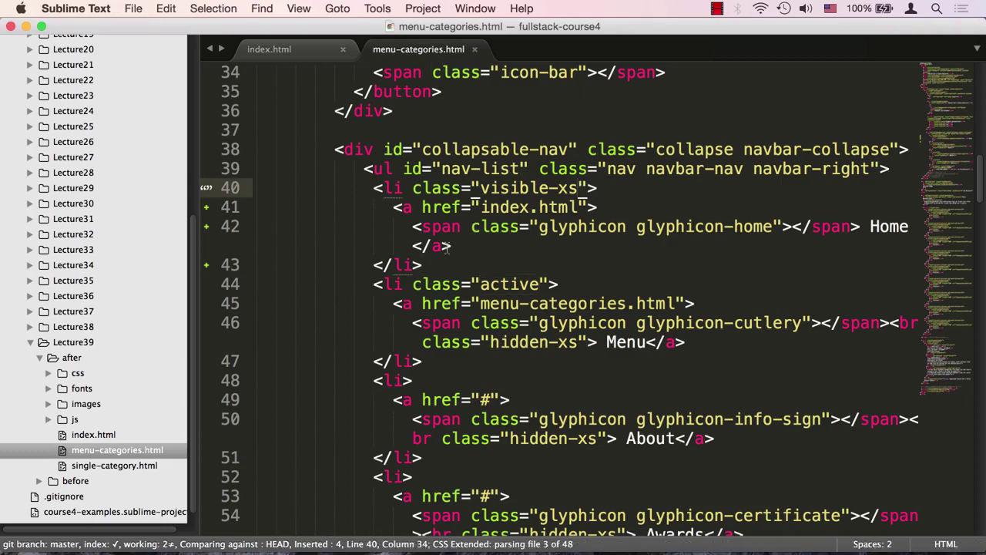
click(112, 466)
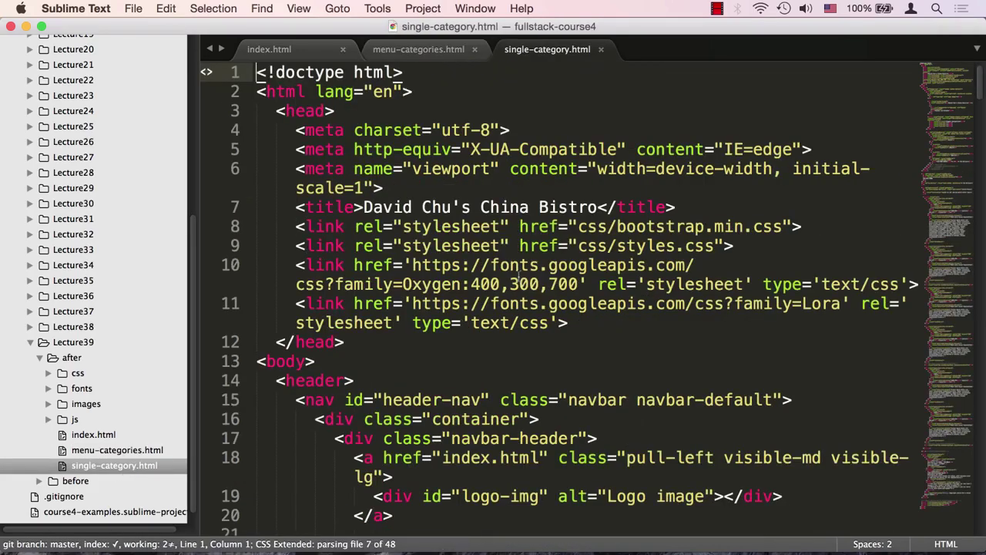
Step: Paste the Home item above the Menu item, delete 'active' leaving visible-xs, and save single-category.html
scroll(477, 331, down, 6)
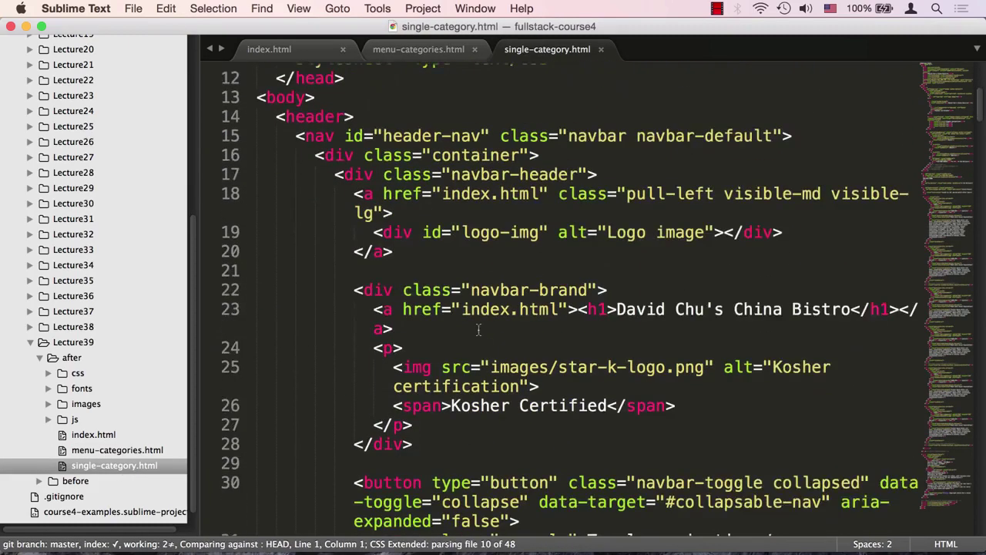
scroll(478, 330, down, 12)
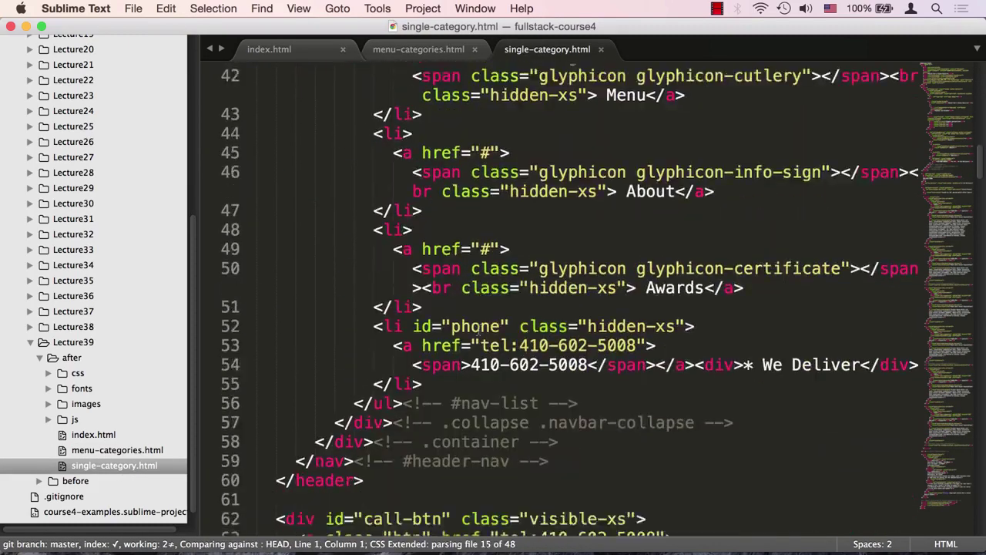
scroll(478, 330, up, 7)
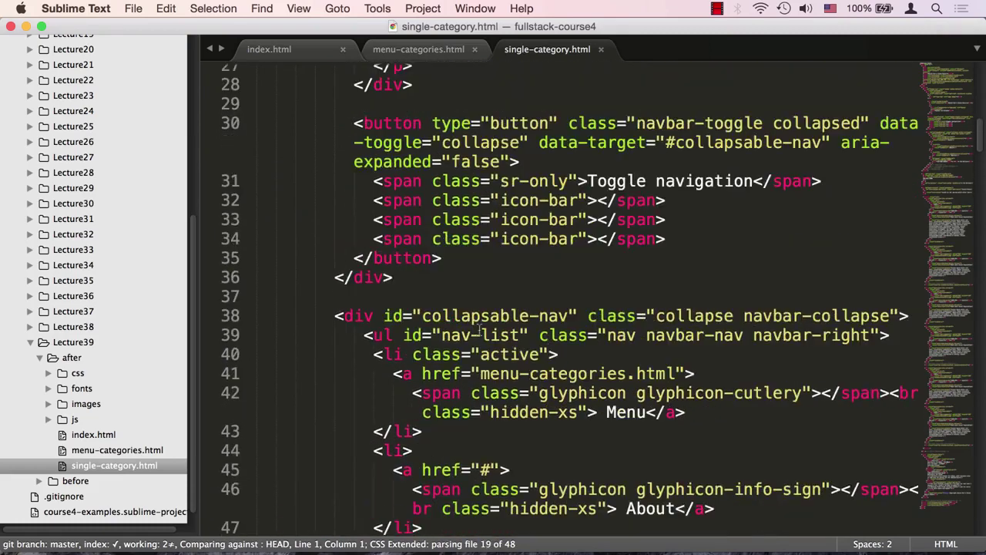
scroll(479, 331, down, 1)
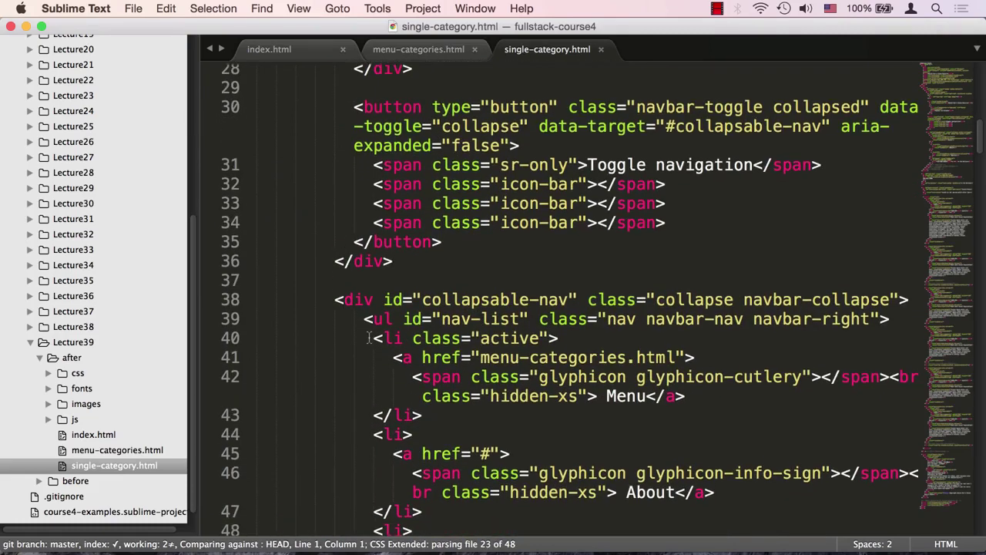
click(375, 339)
key(Return)
key(Up)
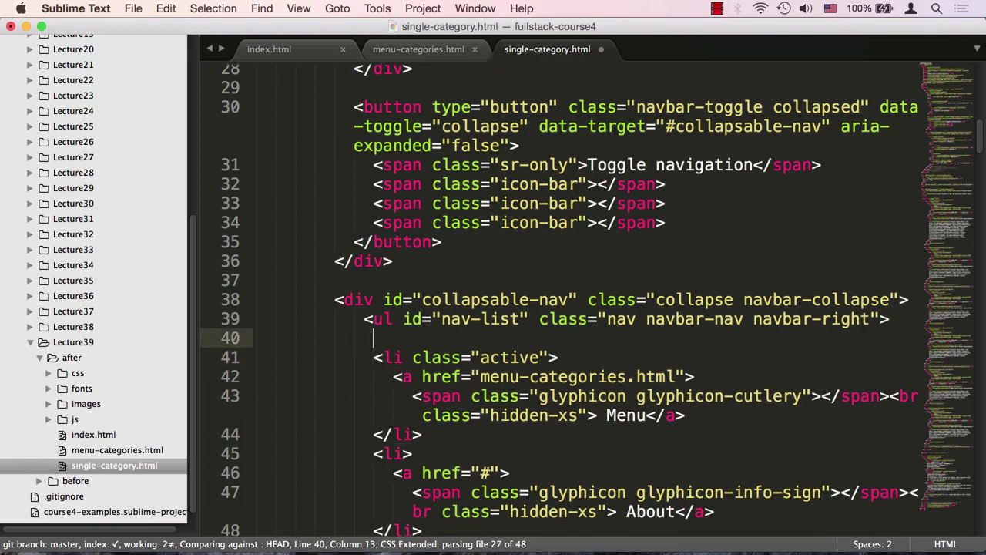
key(cmd+v)
double_click(616, 339)
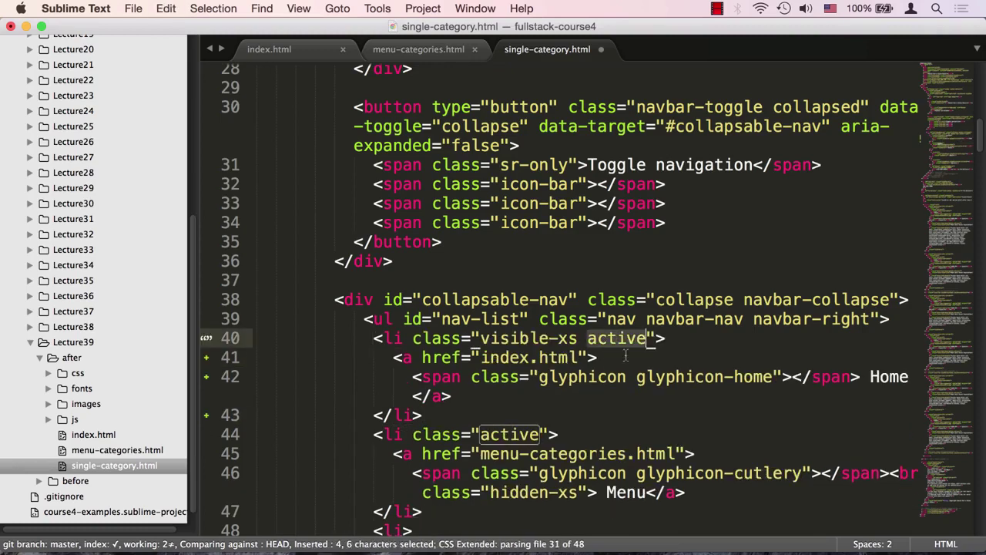
key(BackSpace)
key(BackSpace)
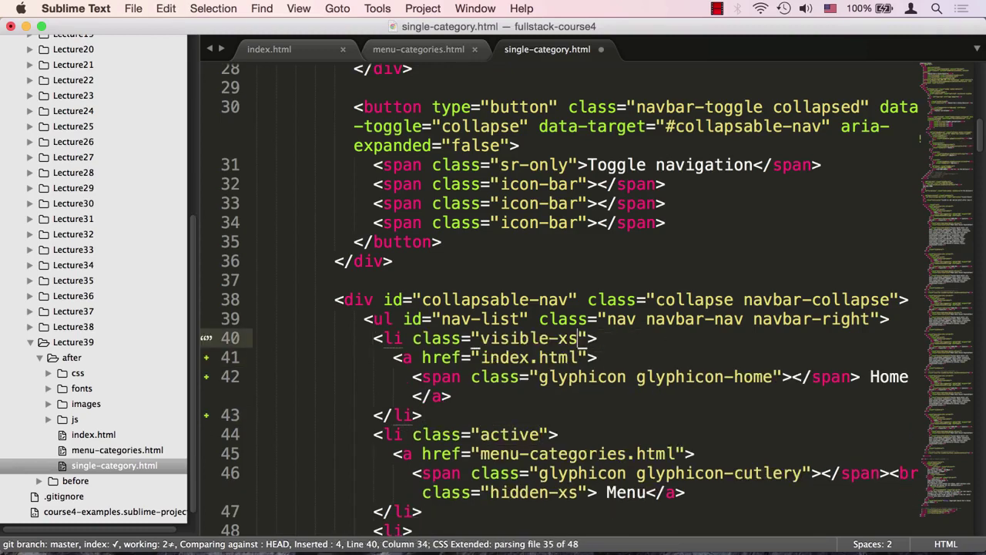
key(super+s)
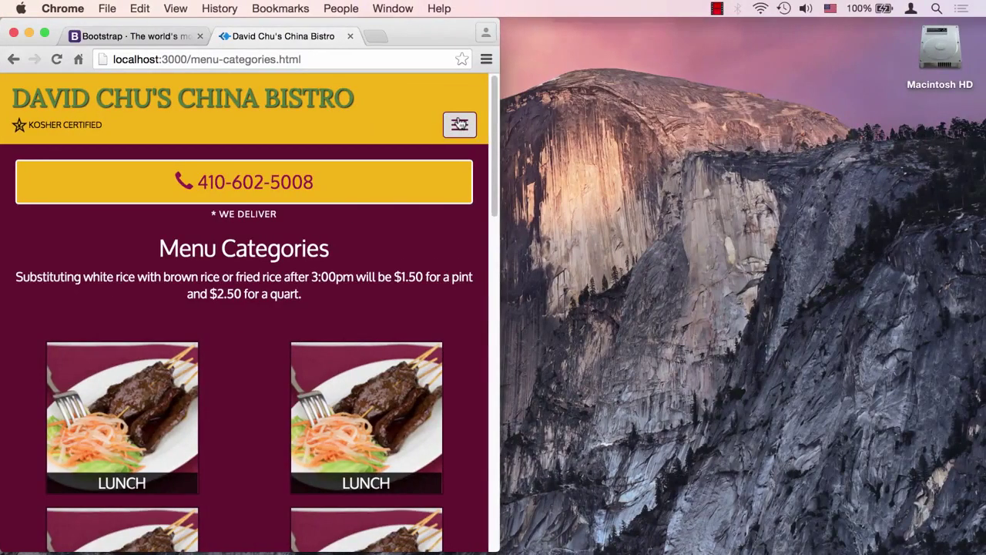
Step: Test the mobile Home link from menu-categories, then Menu, Lunch, and Home again
click(459, 124)
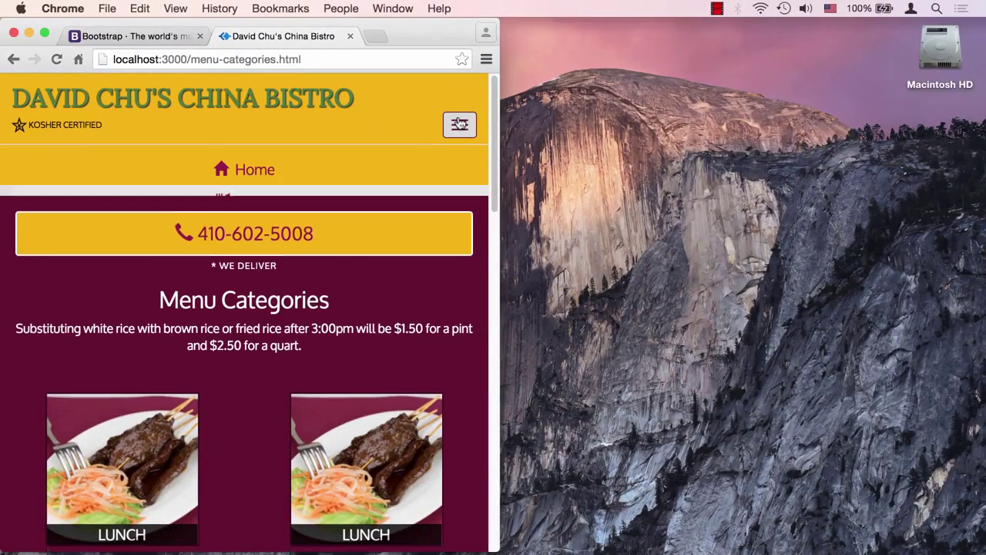
click(260, 169)
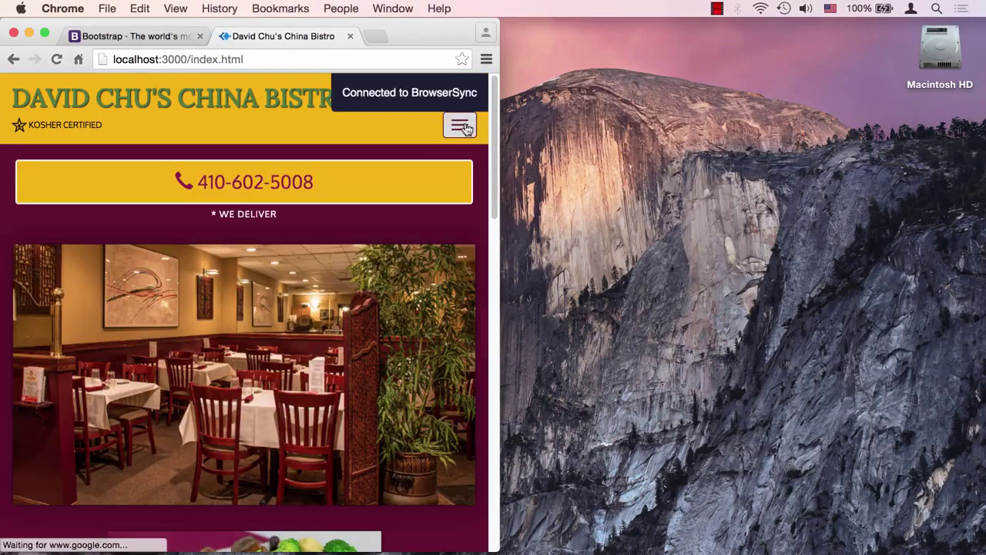
click(459, 124)
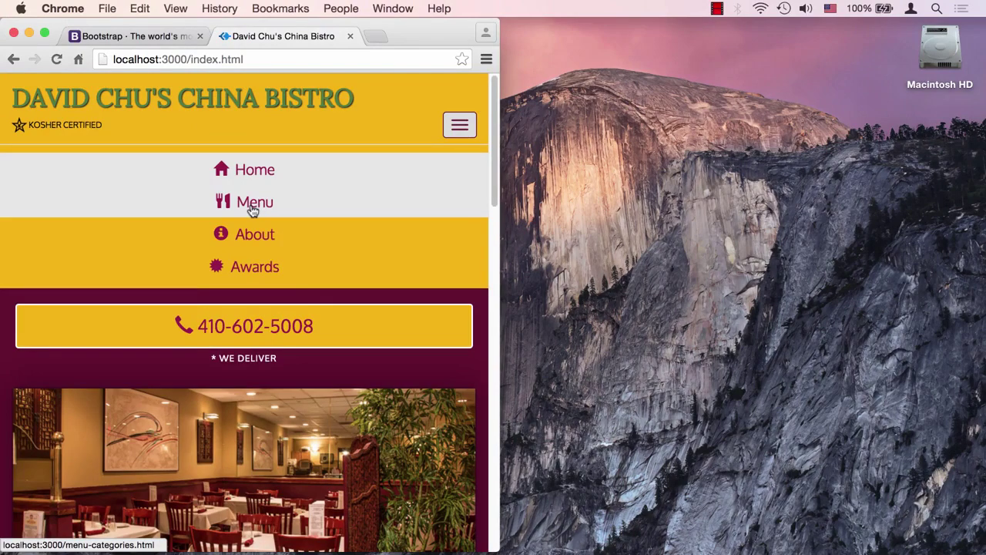
click(253, 206)
click(157, 418)
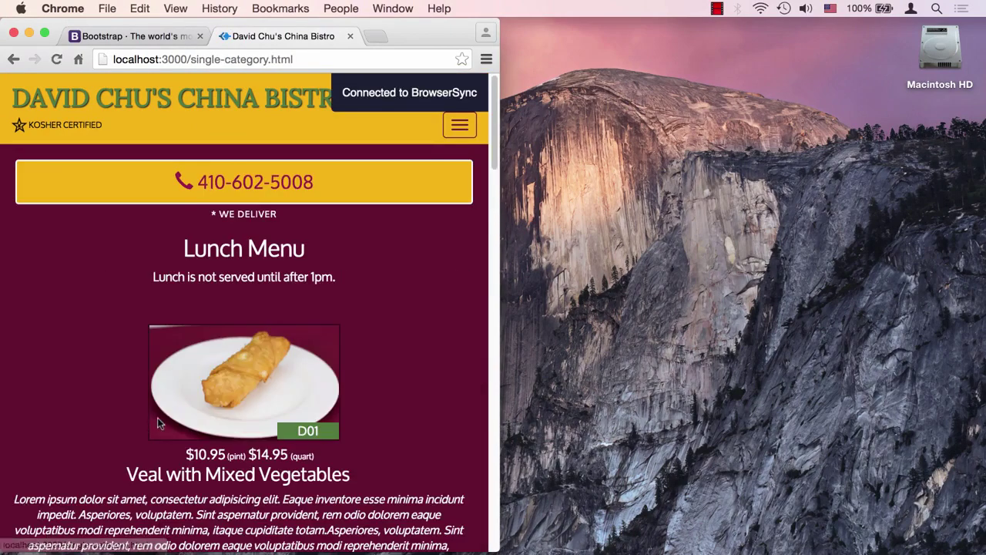
click(460, 124)
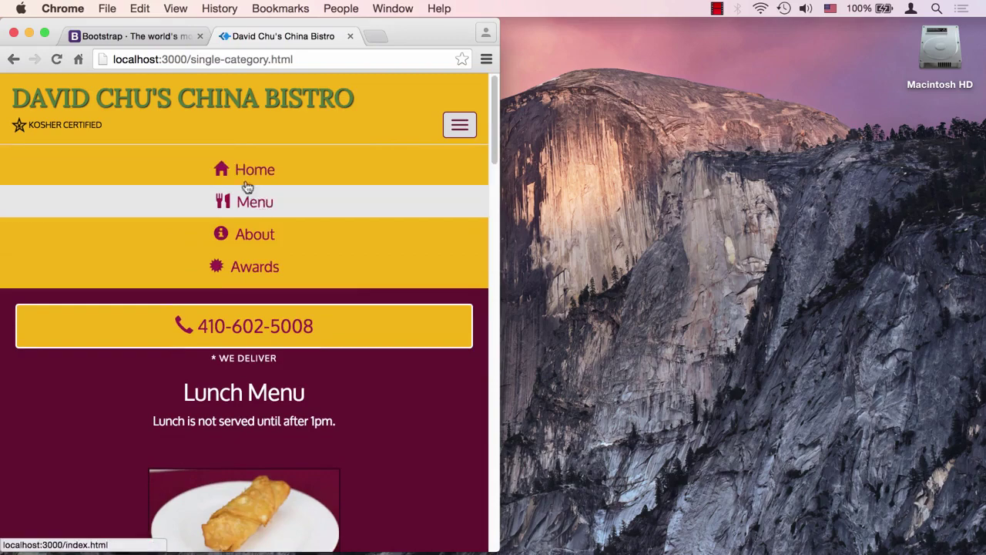
click(254, 169)
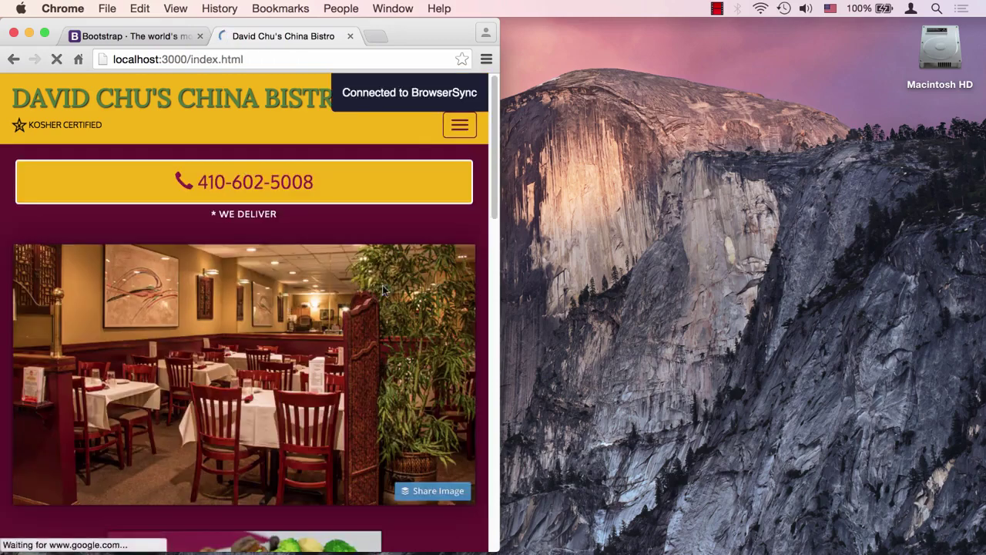